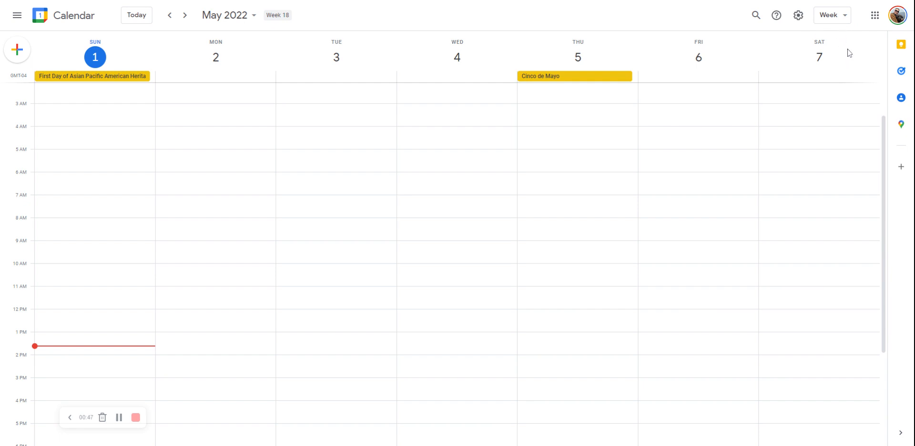
View the calendar by month and return to the week view
click(845, 23)
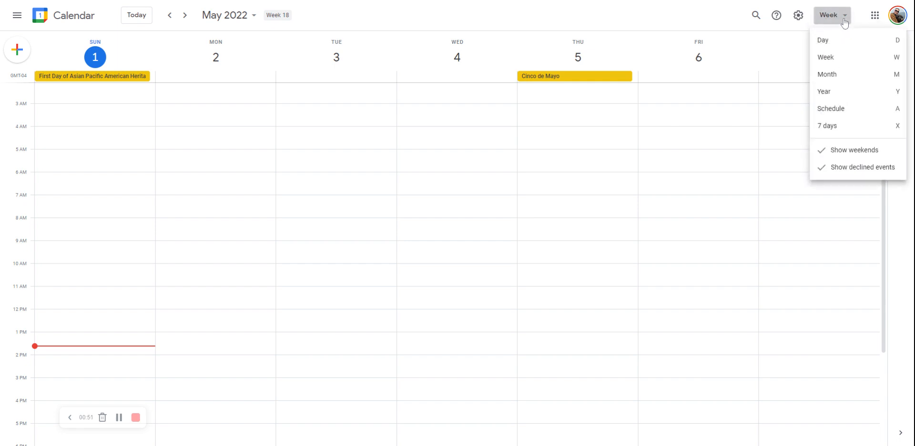
click(837, 76)
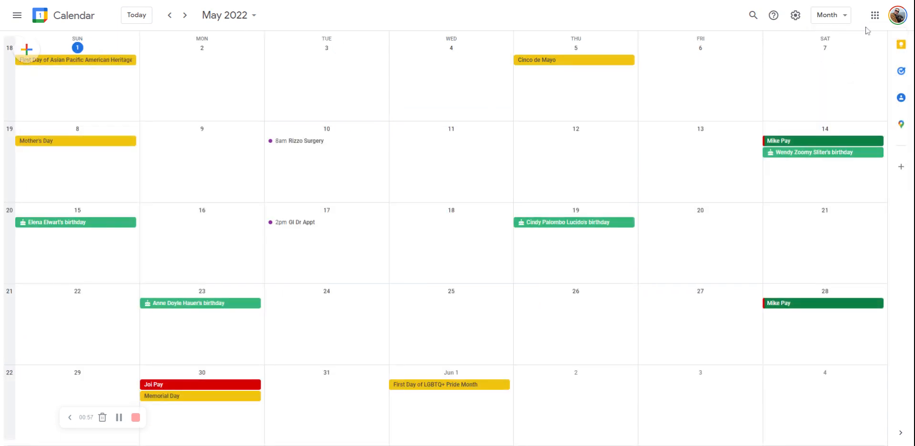
click(838, 16)
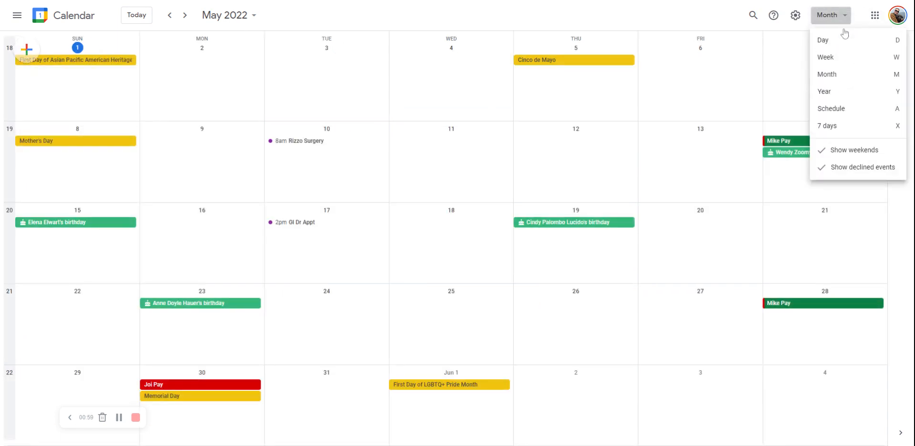
click(842, 57)
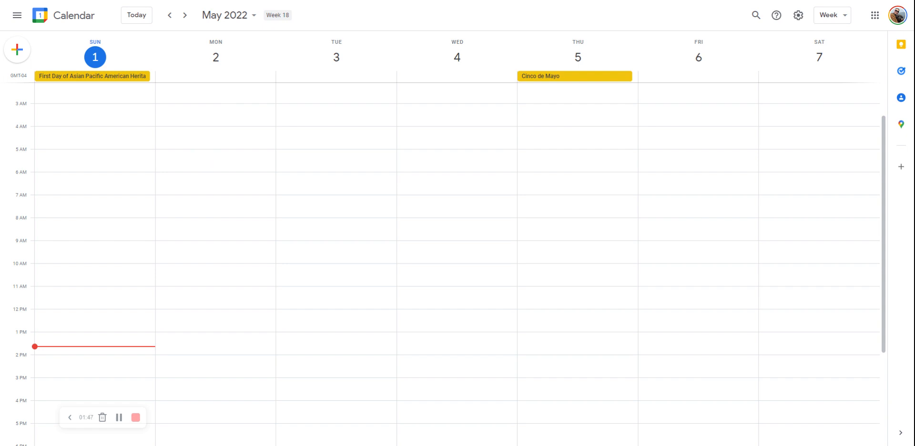
Create a Wake Up event on Monday, May 2, 2022 from 5:00am to 5:15am, repeating every weekday (Monday to Friday)
click(166, 152)
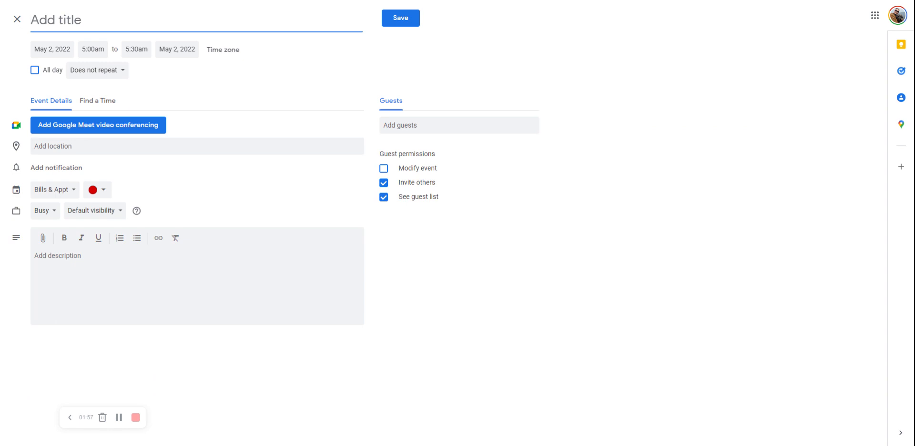
text(Wake Up)
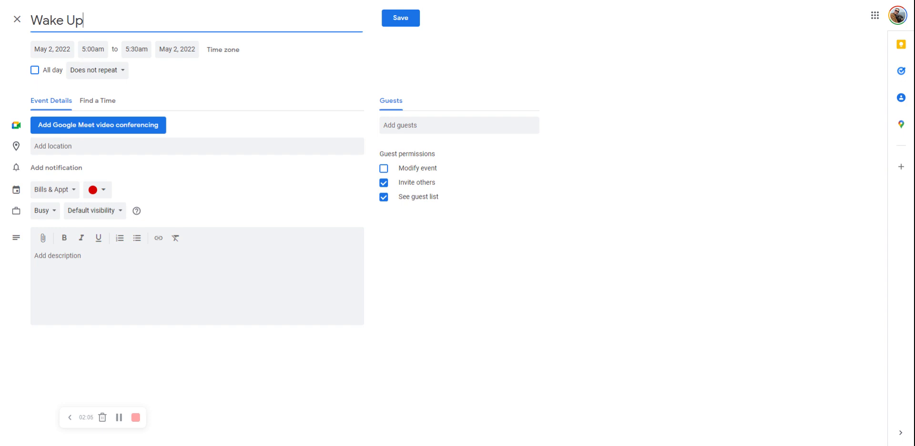
click(136, 50)
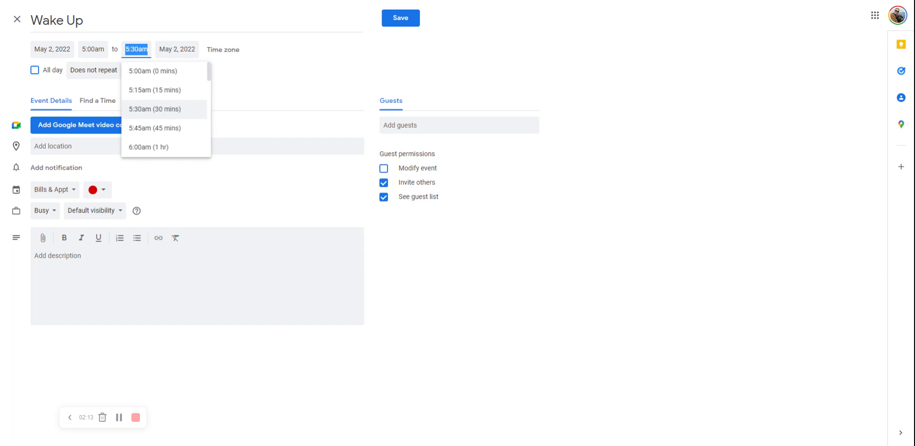
click(159, 89)
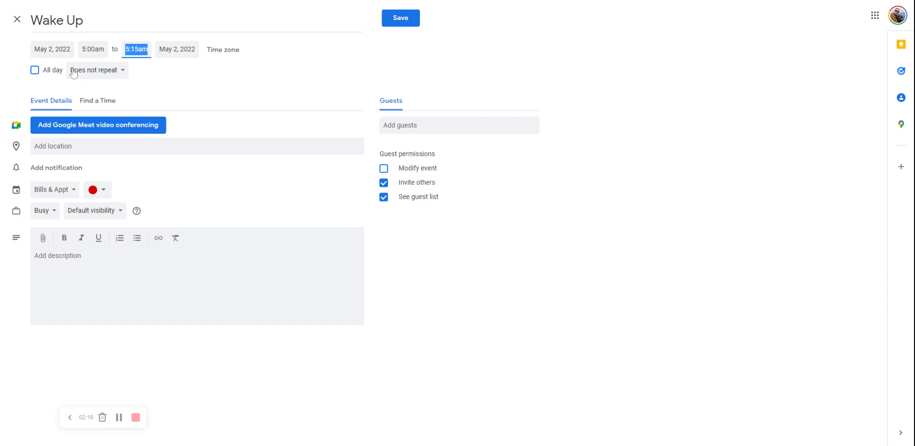
click(126, 77)
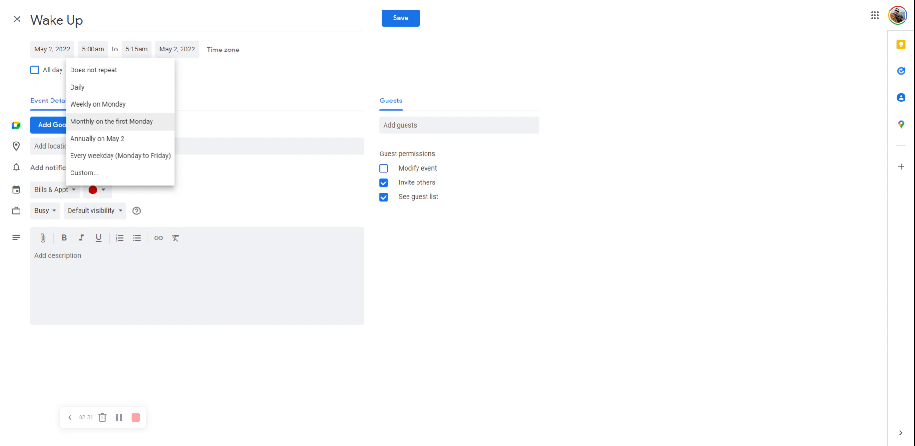
click(120, 157)
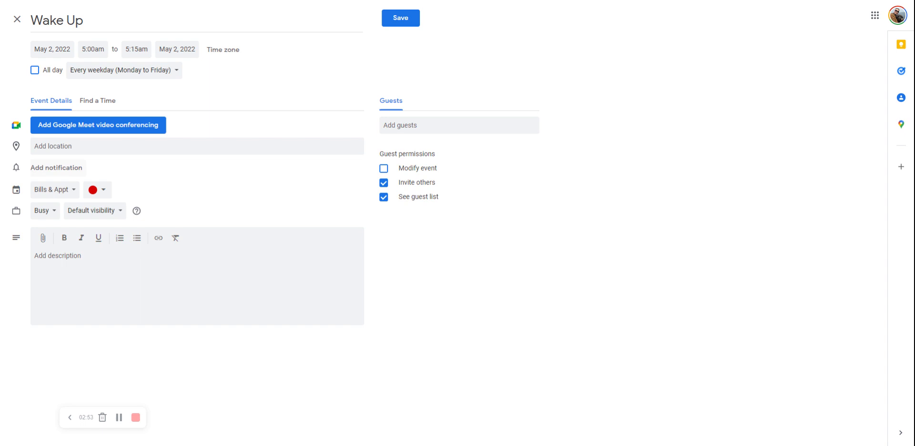
Set the Wake Up event's color to yellow in the Bills & Appt calendar and save the event
click(69, 194)
click(69, 194)
click(95, 190)
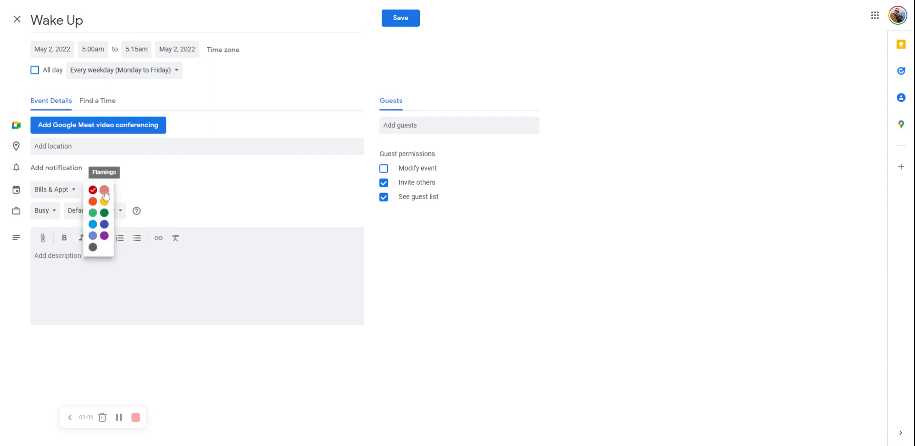
click(105, 202)
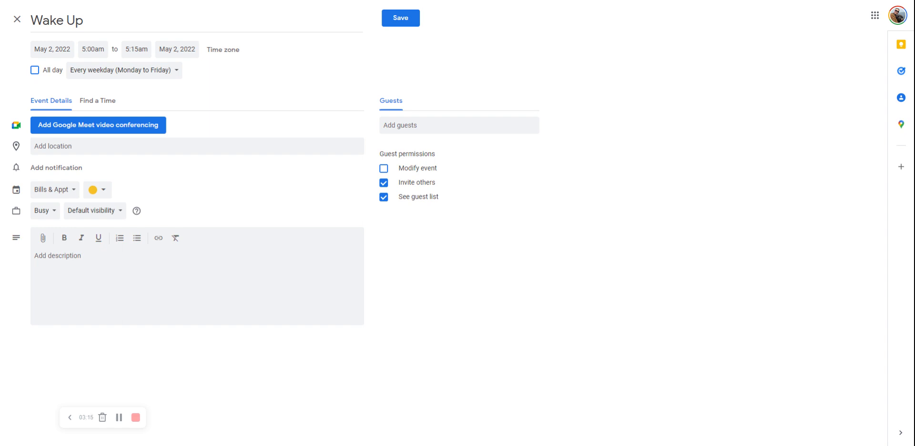
click(409, 20)
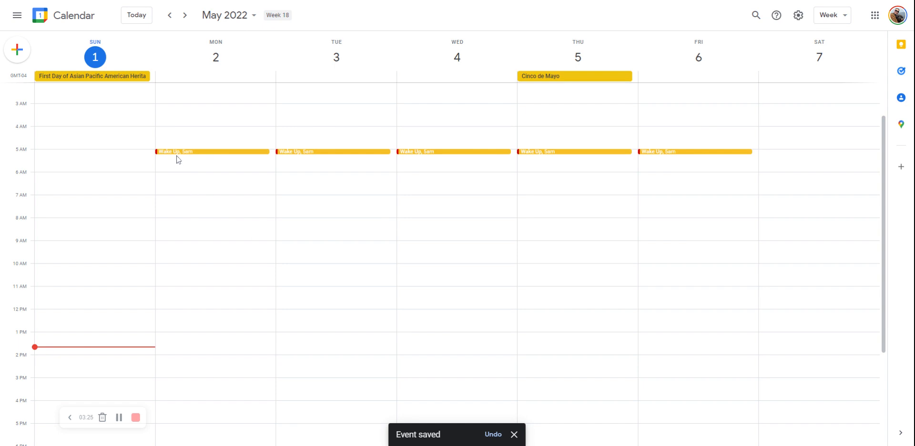
Create and save a daily Shower event from 5:30am to 6:00am starting Monday, May 2, and check it in the following week
click(165, 164)
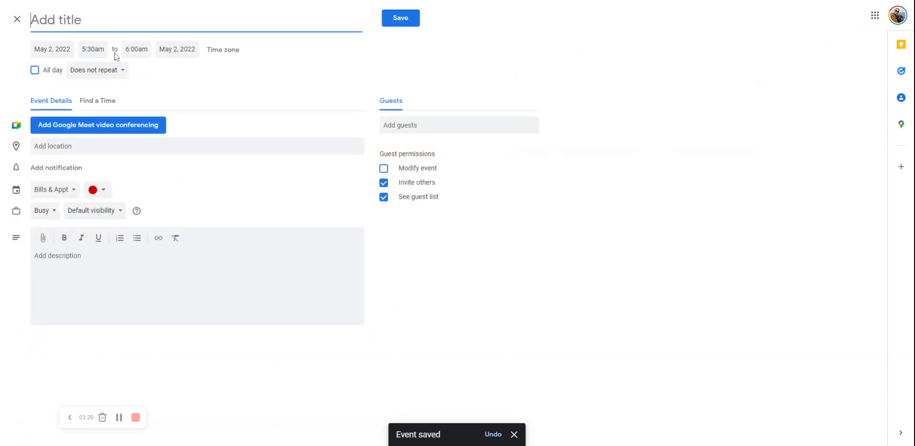
text(Sho)
text(wer)
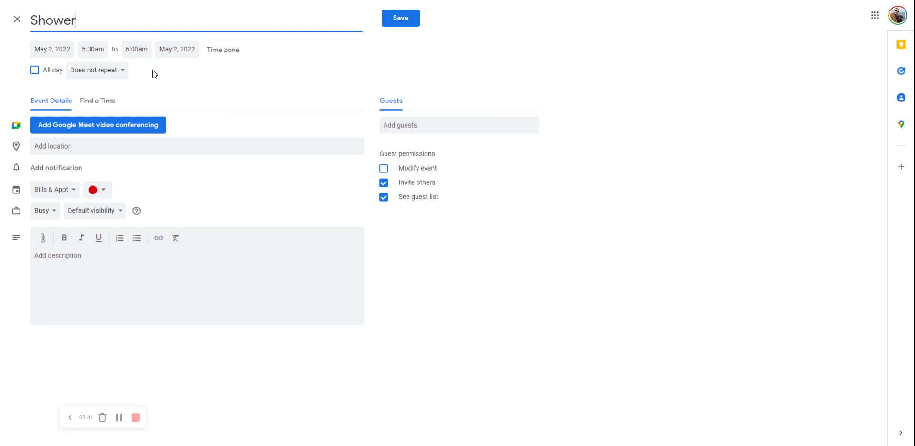
click(122, 72)
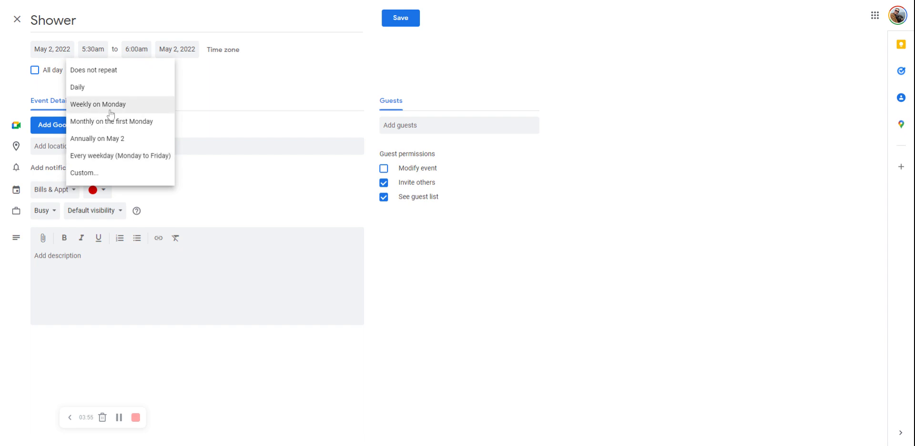
click(103, 89)
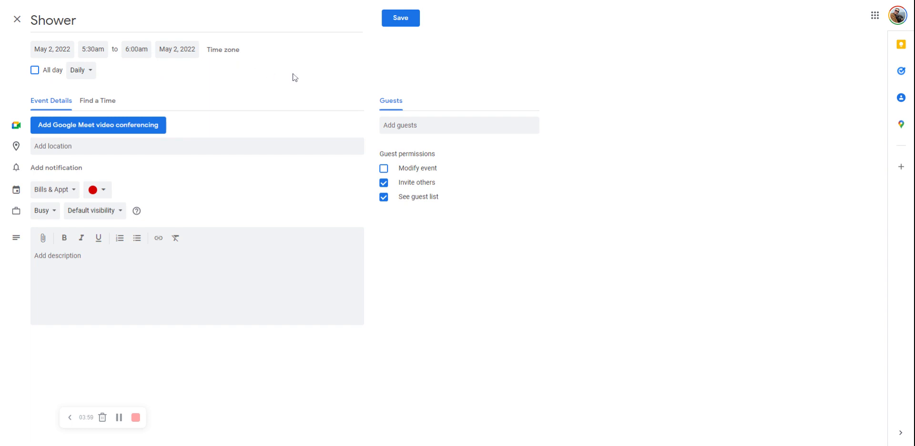
click(406, 23)
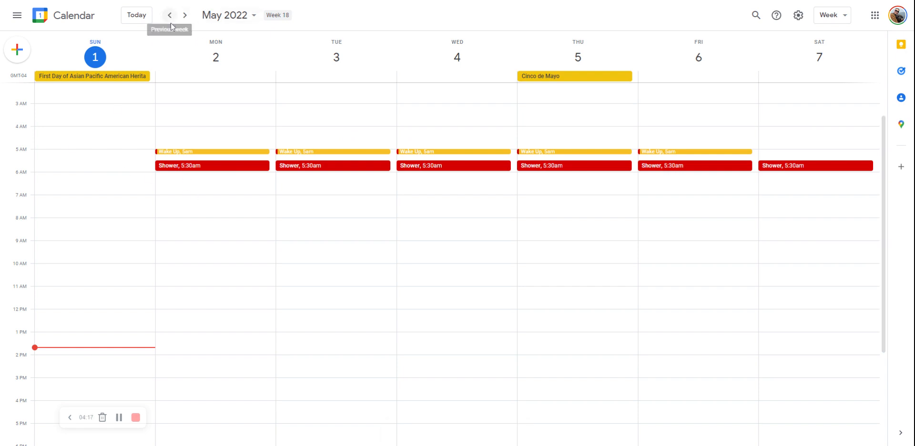
click(185, 16)
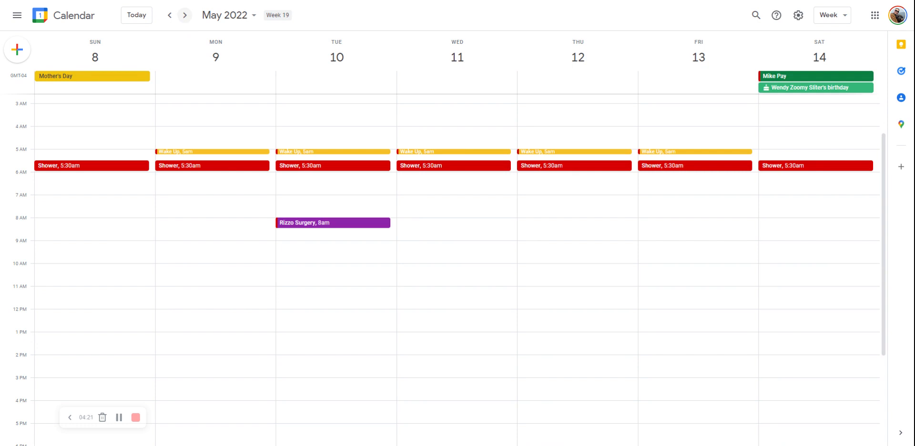
click(169, 15)
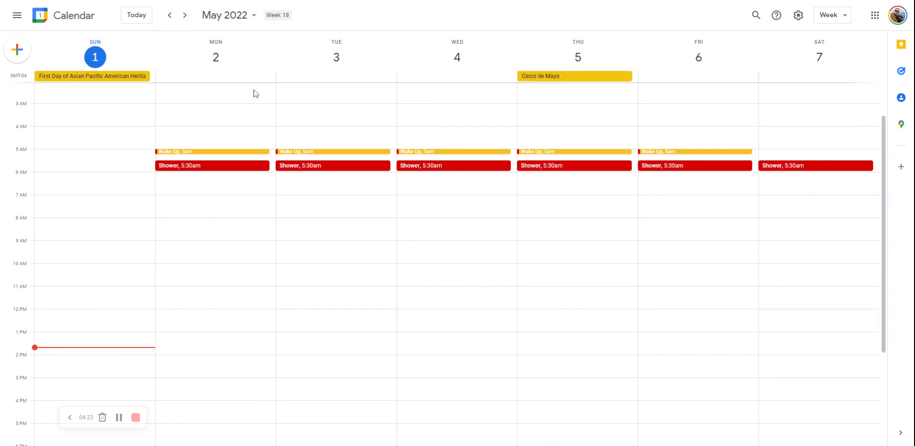
Start a new event at 6:00am on Monday, May 2 and title it Dorm Accountability
click(160, 178)
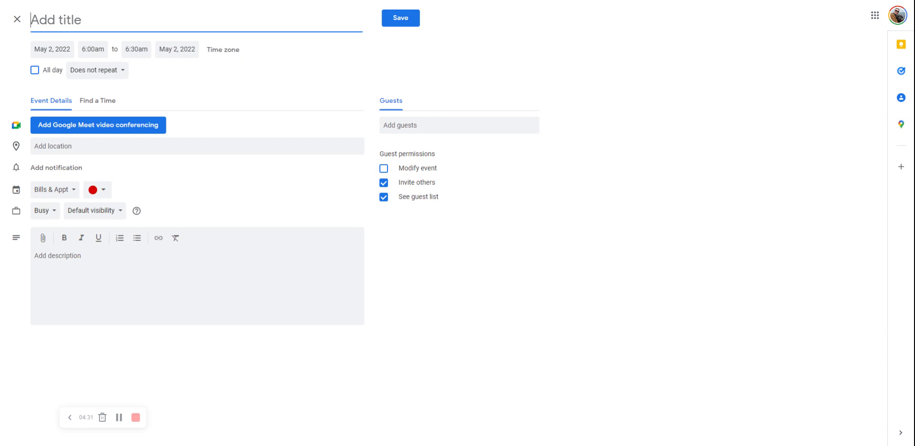
text(Dorm)
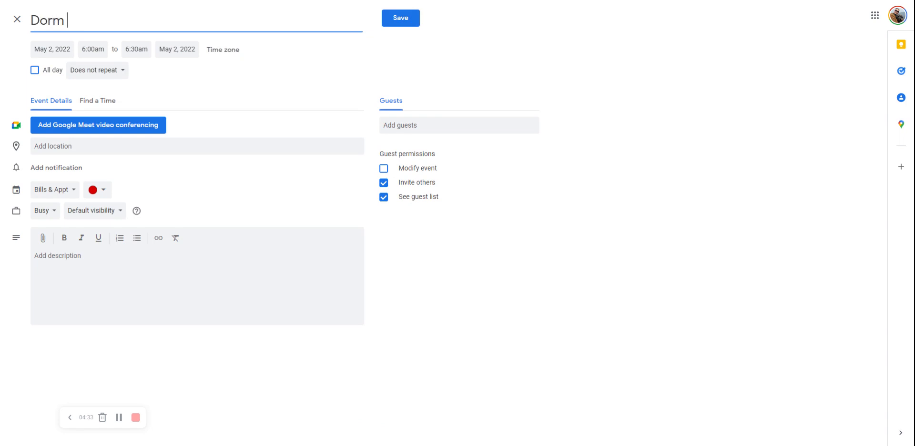
text( Accountablit)
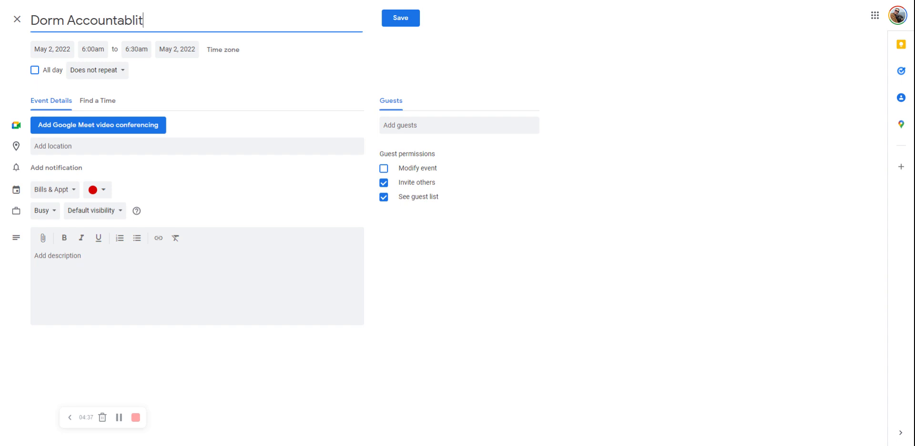
text(y)
key(ctrl+shift+Left)
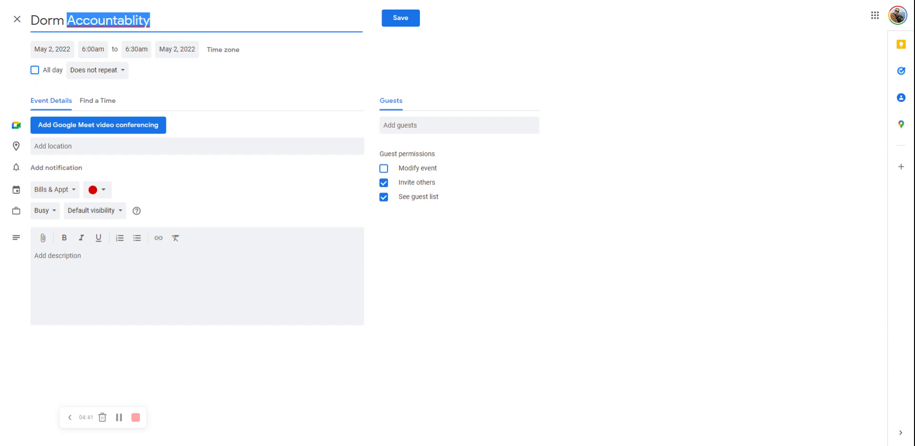
text(Accountability)
Set the Dorm Accountability event to end at 6:15am and repeat every weekday (Monday to Friday)
key(Tab)
key(Tab)
key(Tab)
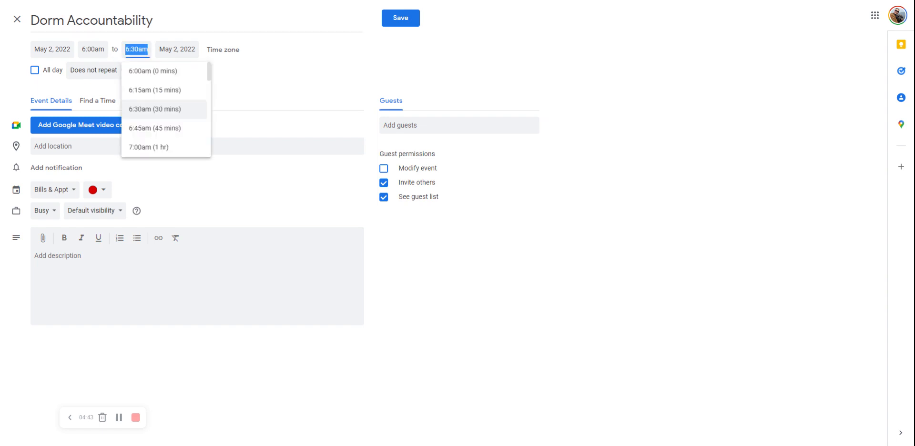
key(Up)
key(Return)
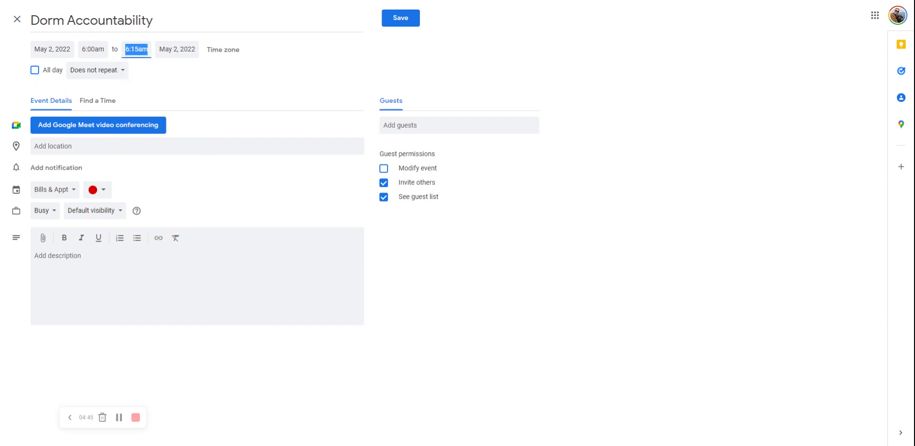
click(96, 77)
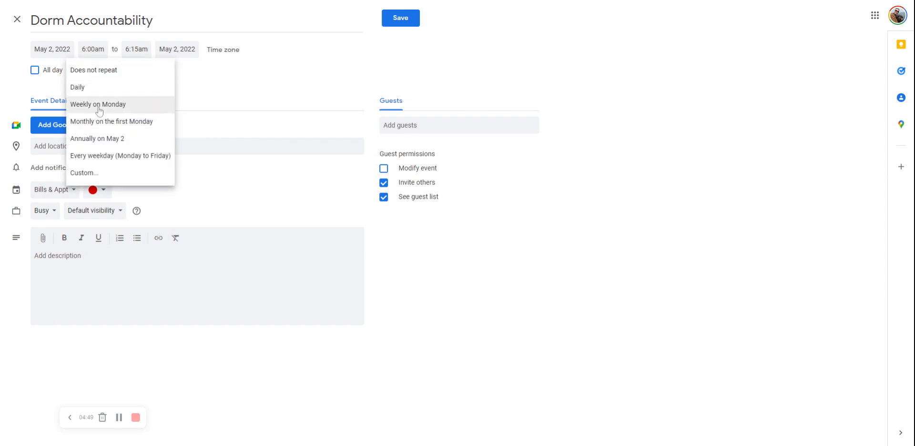
click(99, 155)
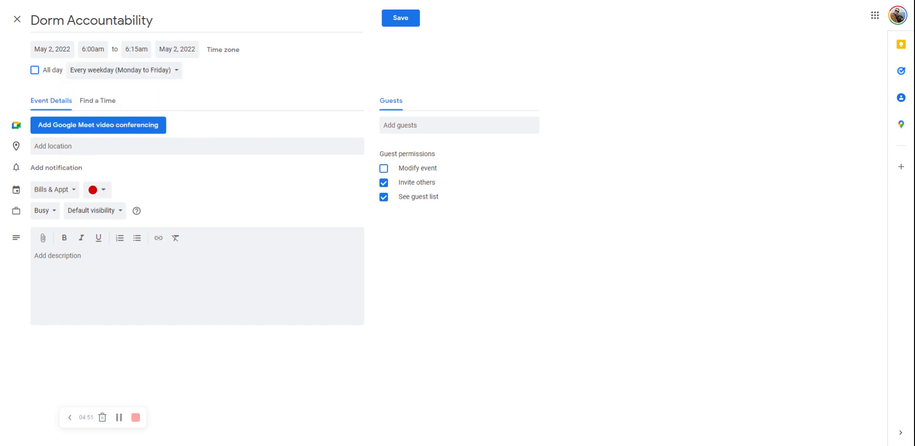
Add a notification 5 minutes before the Dorm Accountability event, choose red as its color, and save it
click(72, 172)
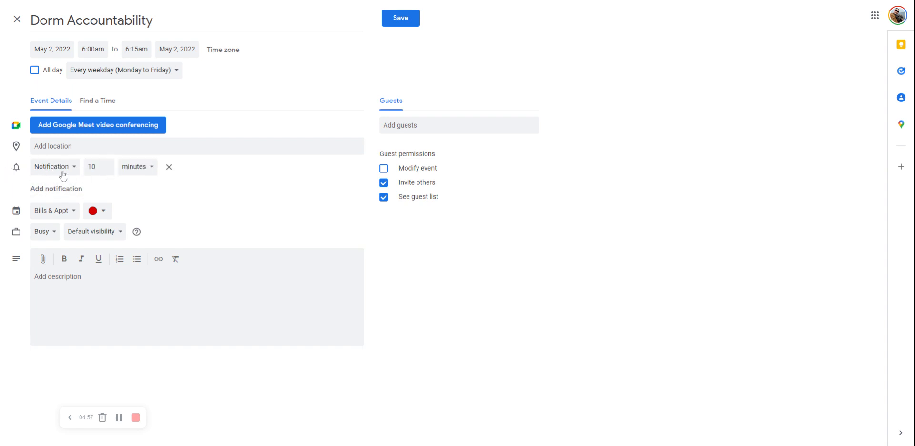
click(107, 169)
click(107, 169)
click(103, 212)
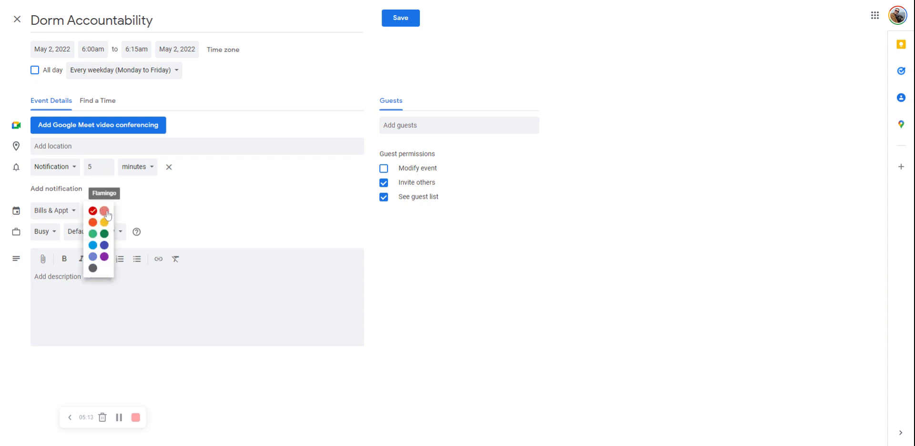
click(93, 211)
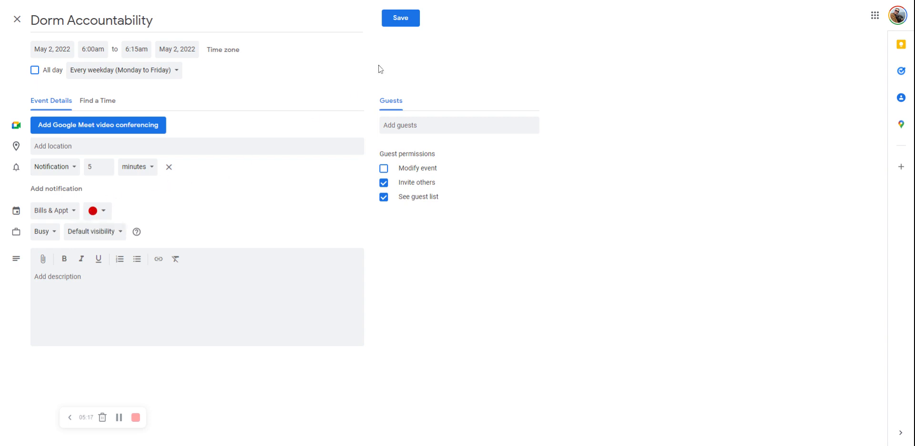
click(403, 20)
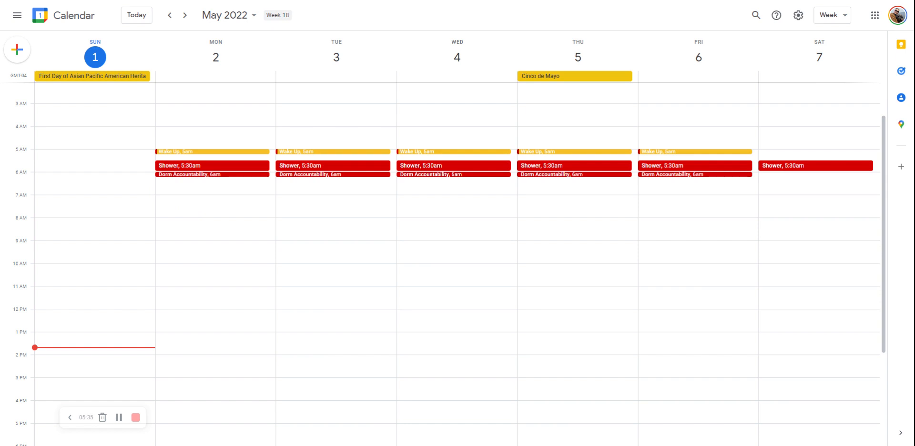
Create and save a Breakfast event on Monday, May 2 from 6:30am to 7:00am, repeating every weekday (Monday to Friday)
double_click(173, 188)
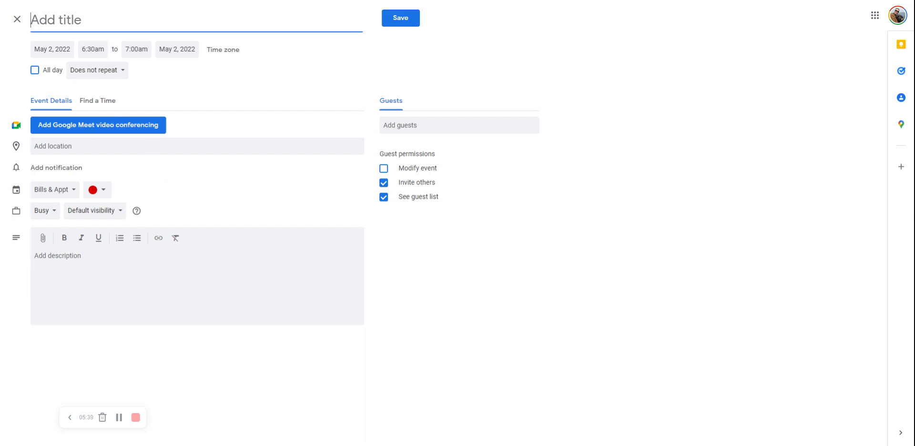
text(Breakfast)
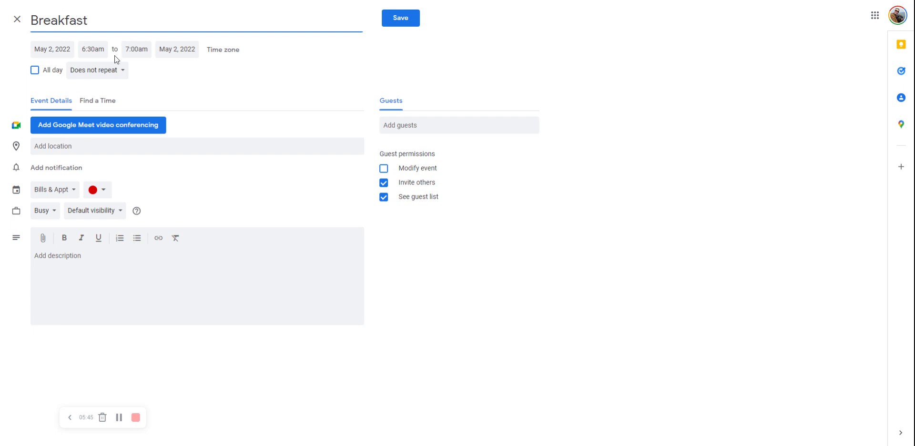
click(119, 73)
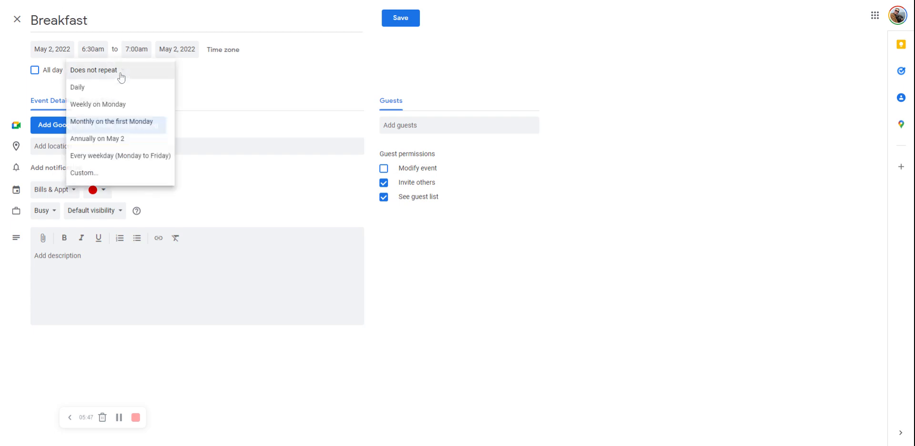
click(119, 158)
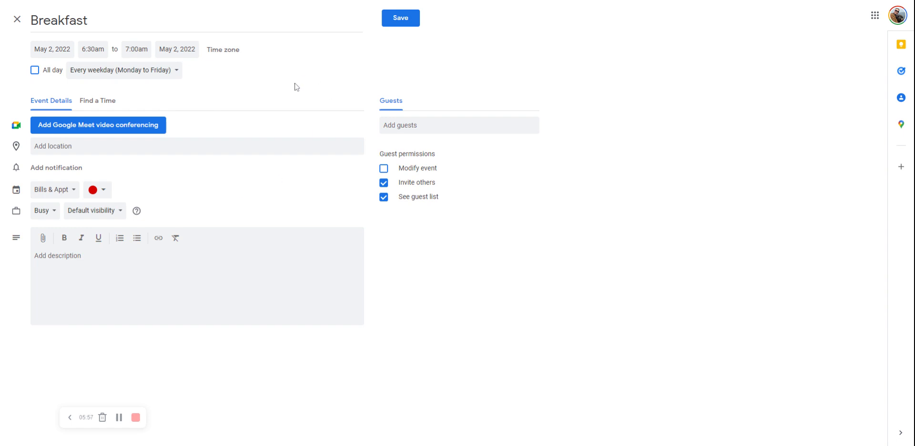
click(408, 19)
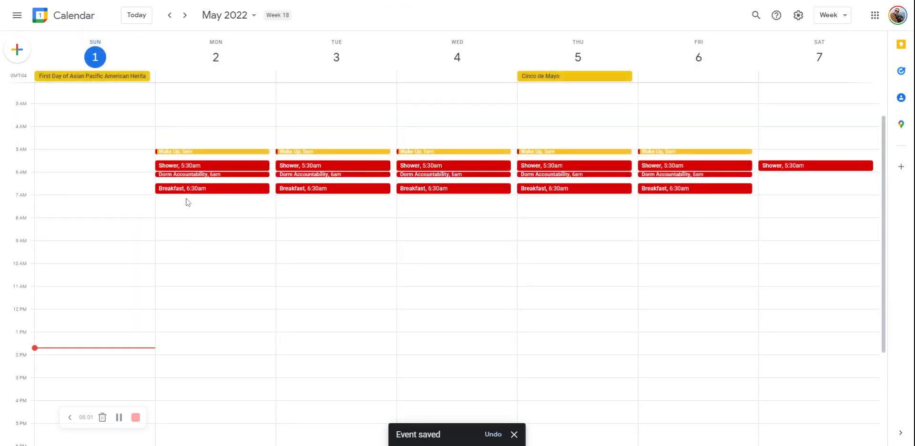
Change the color of the Breakfast event to purple and save the change for all events in the series
double_click(233, 193)
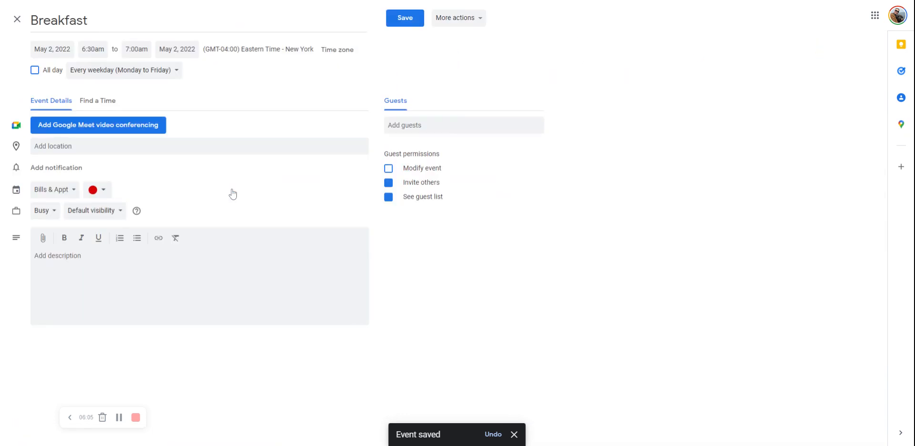
click(97, 190)
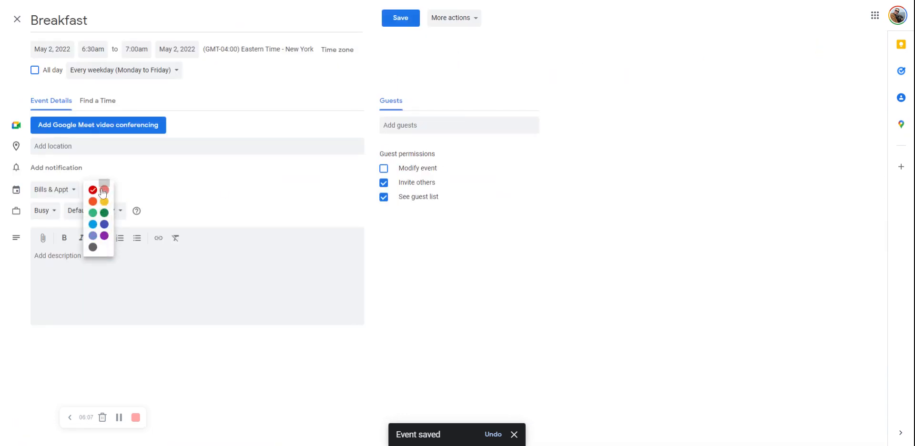
click(105, 236)
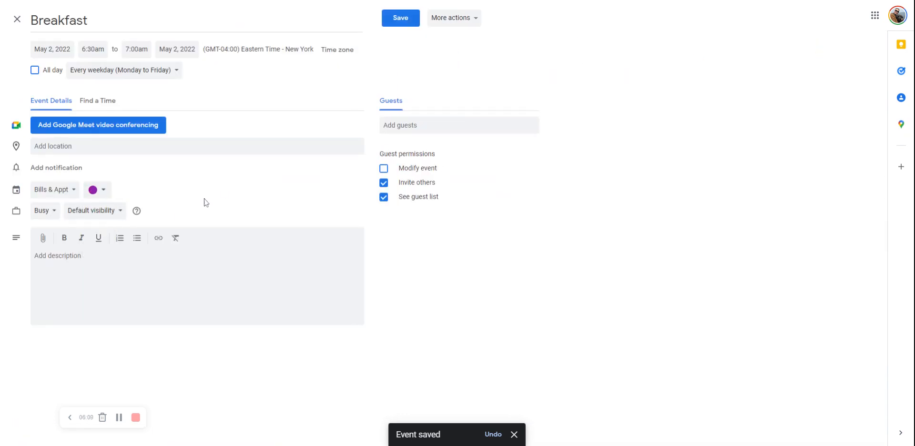
key(ctrl+s)
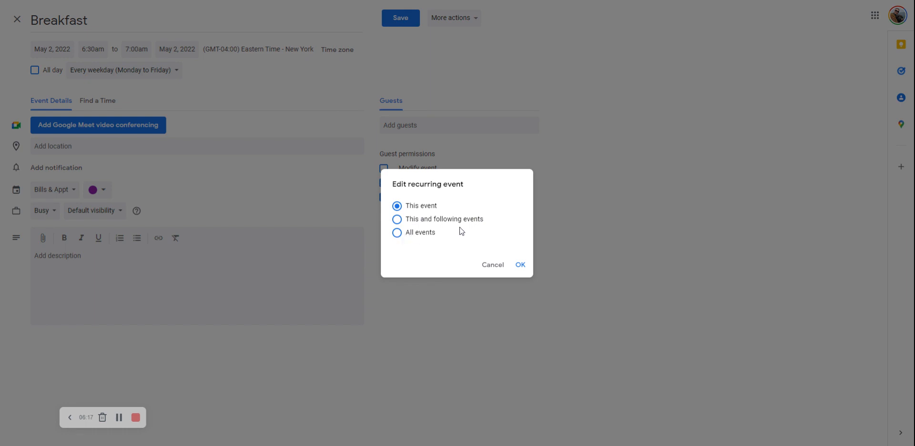
click(397, 233)
click(521, 265)
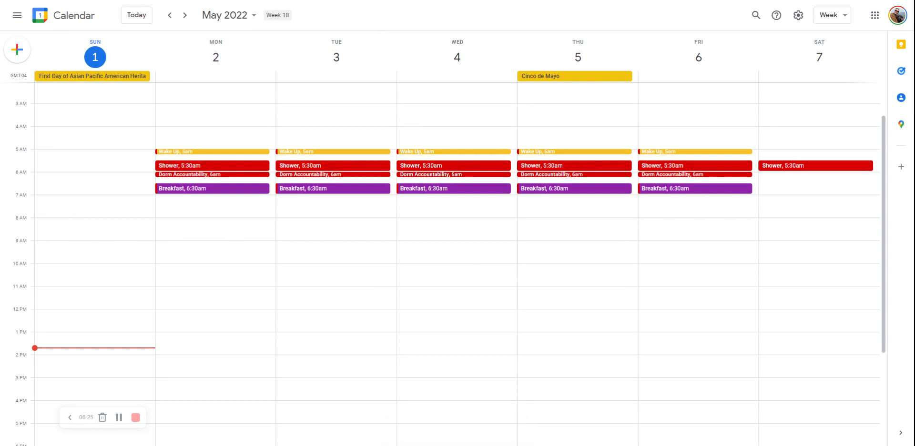
Start a Vocation/Education event on Monday, May 2 from 8:00am to 11:30am, repeating every weekday (Monday to Friday)
double_click(173, 224)
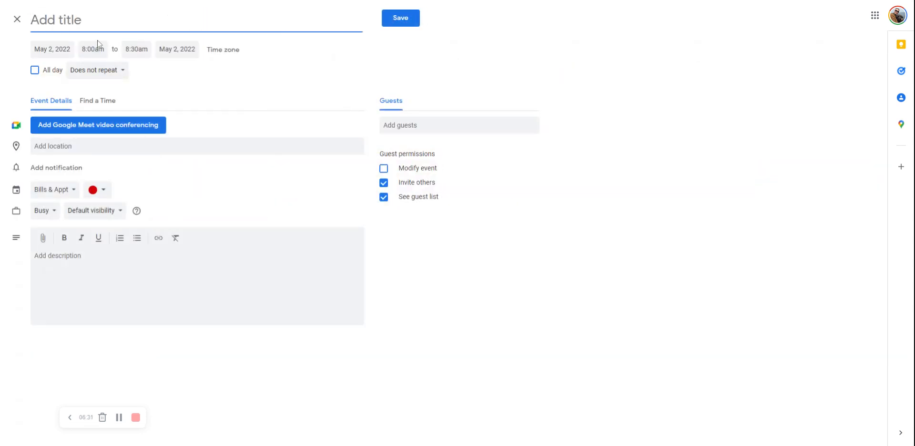
text(Vocatio)
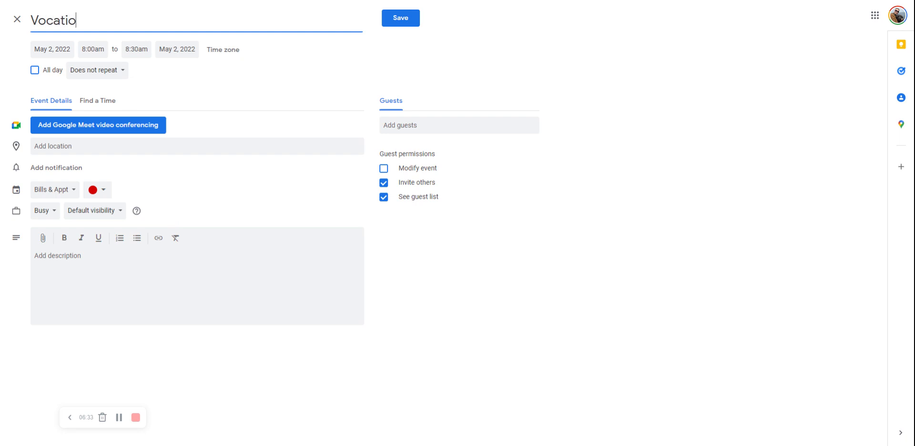
text(n/Education)
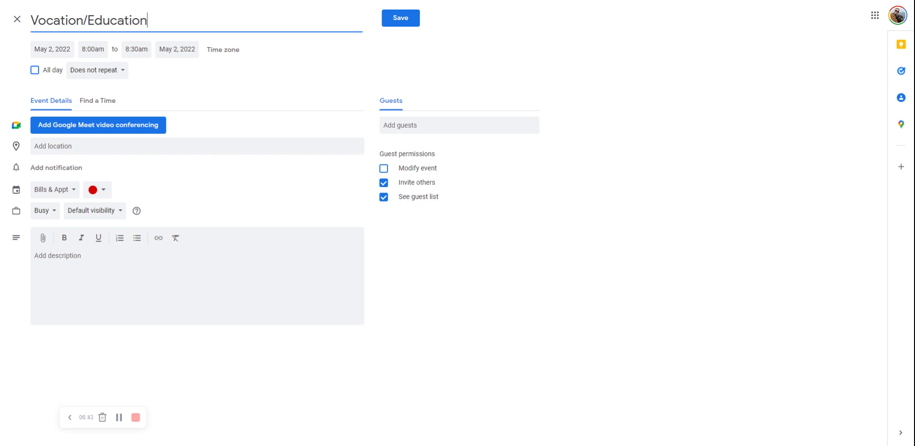
click(136, 50)
scroll(155, 107, down, 3)
click(152, 101)
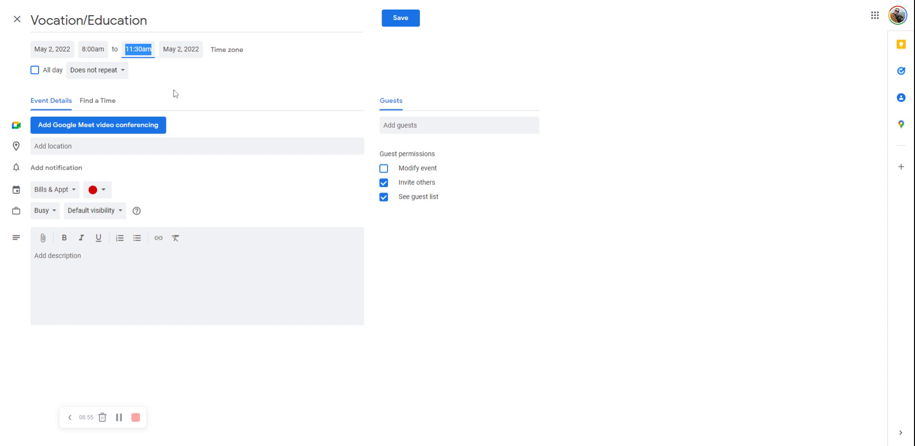
click(112, 71)
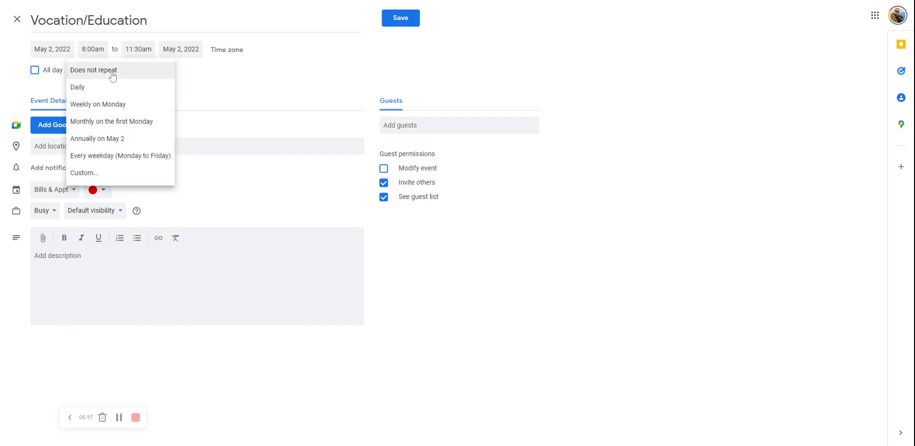
click(126, 155)
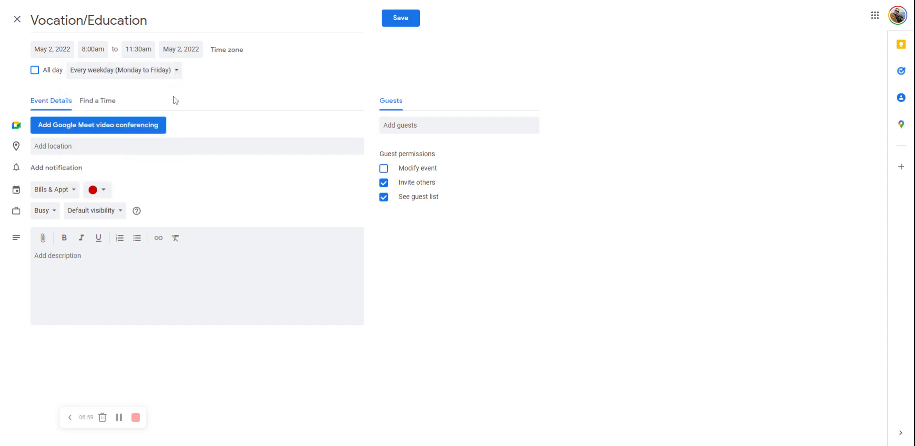
Add a notification 5 minutes before the Vocation/Education event, choose light green as its color, and save it
click(71, 169)
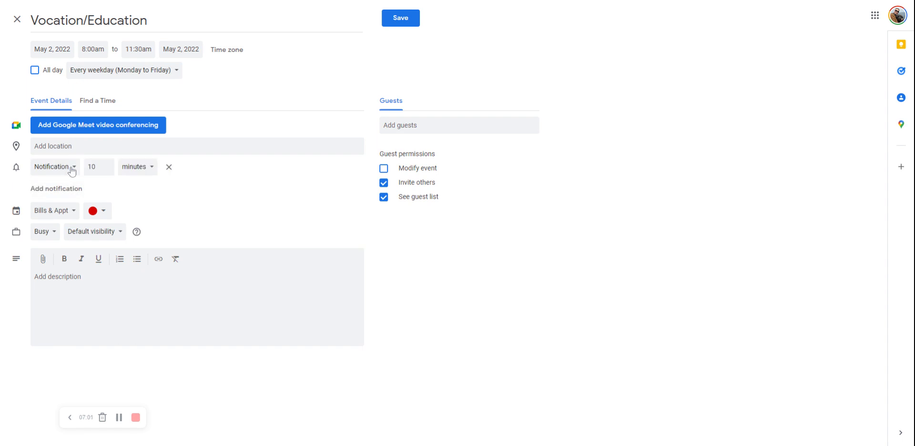
click(106, 170)
click(104, 212)
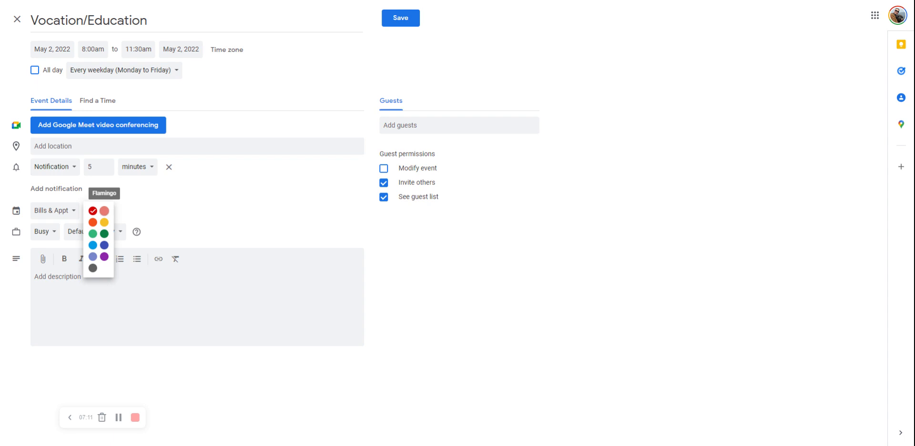
click(91, 235)
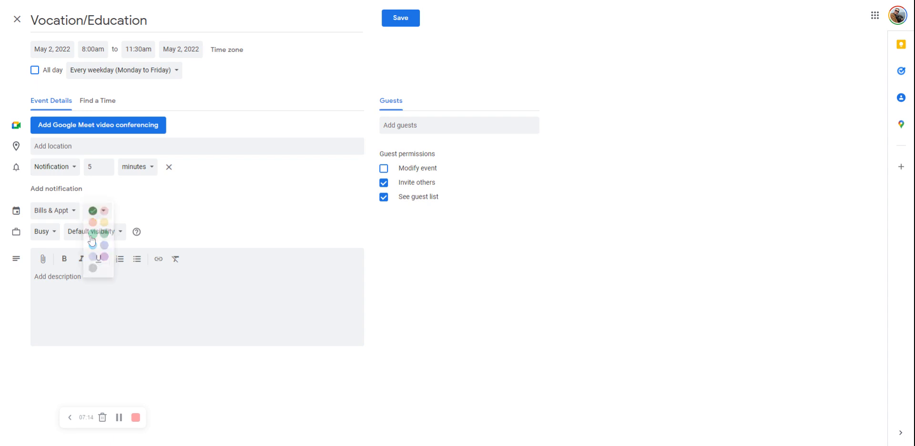
click(417, 22)
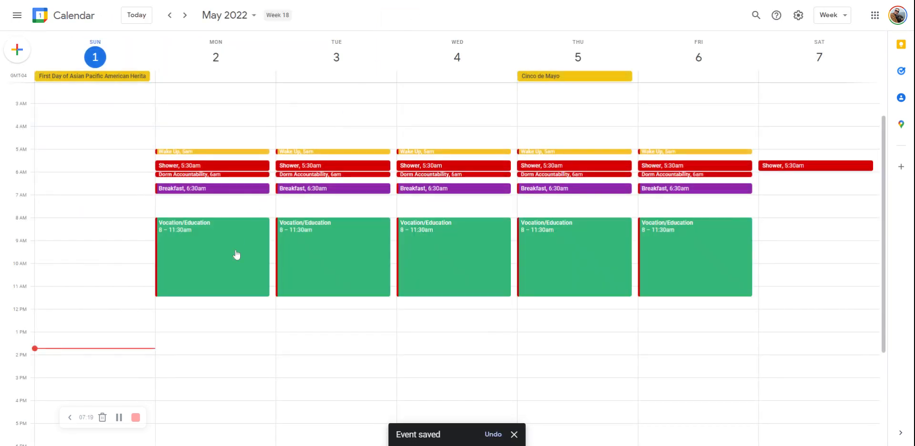
Create and save a purple Lunch event on Monday, May 2 from 11:30am to 12:00pm, repeating every weekday (Monday to Friday)
click(196, 304)
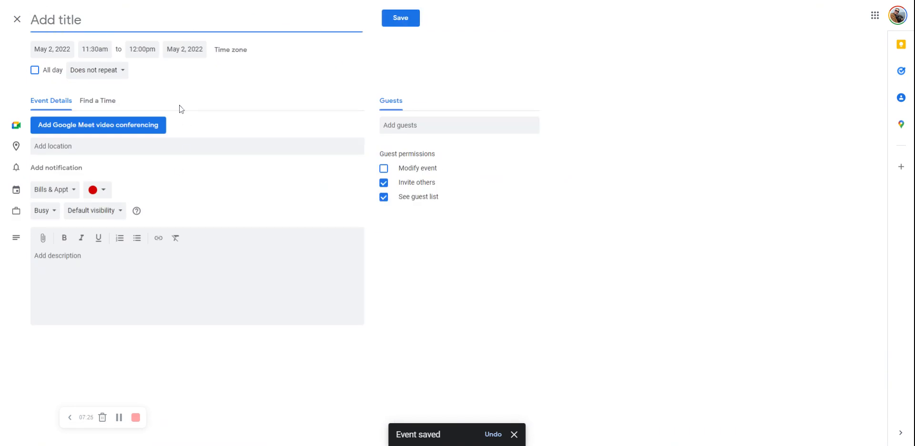
text(Lunch)
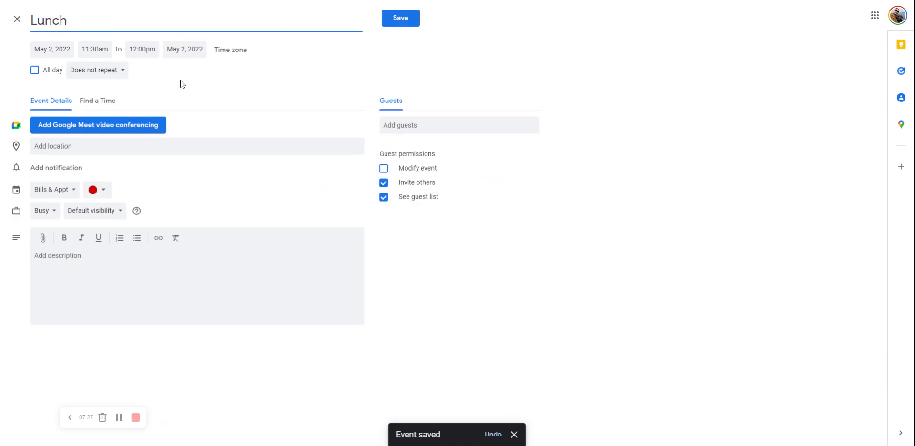
click(125, 75)
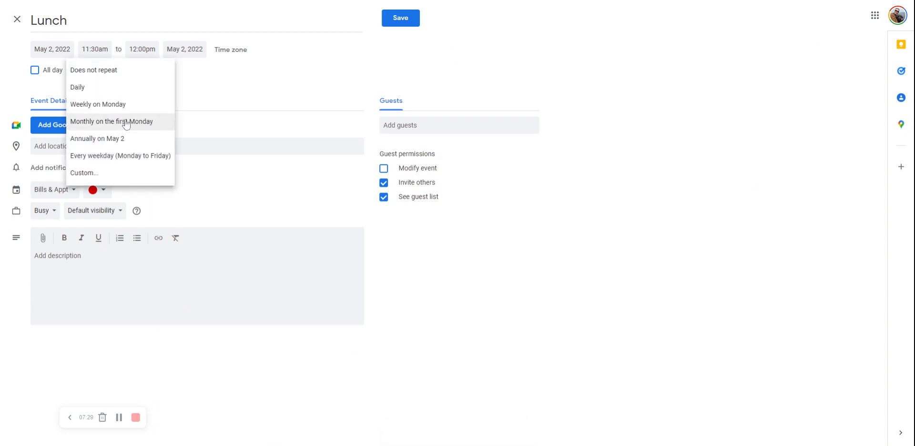
click(122, 156)
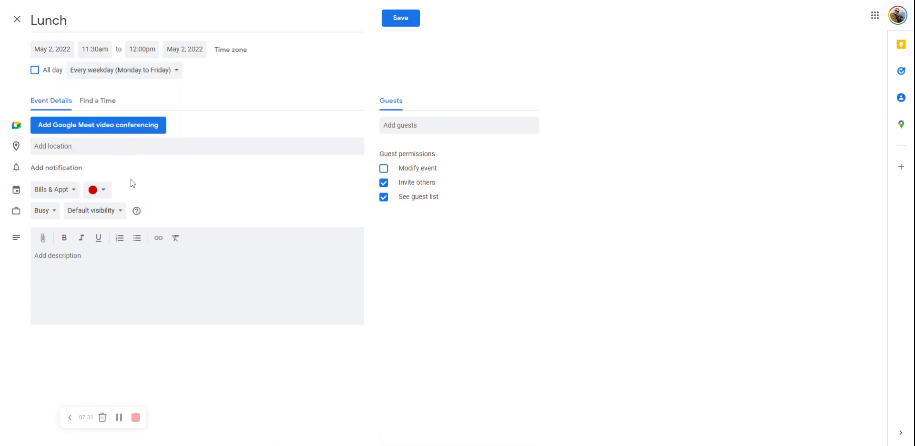
click(99, 190)
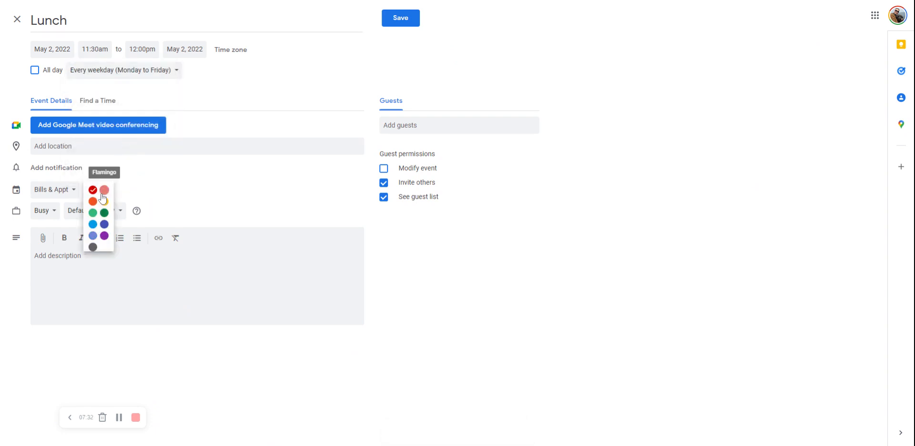
click(105, 236)
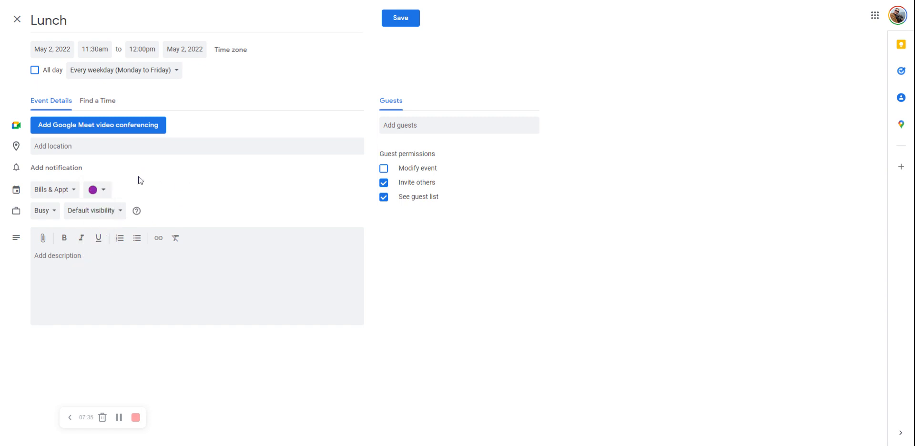
click(410, 20)
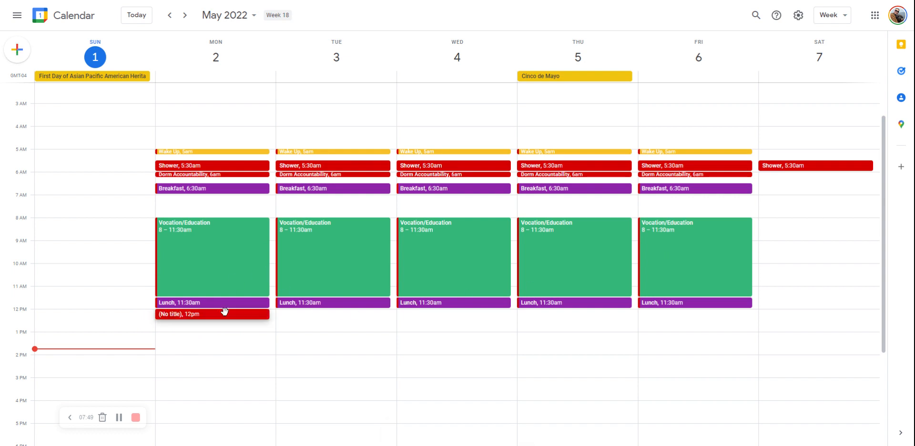
Start a new event on Monday, May 2 titled KP Duty and set it from 11:15am to 11:30am
double_click(226, 315)
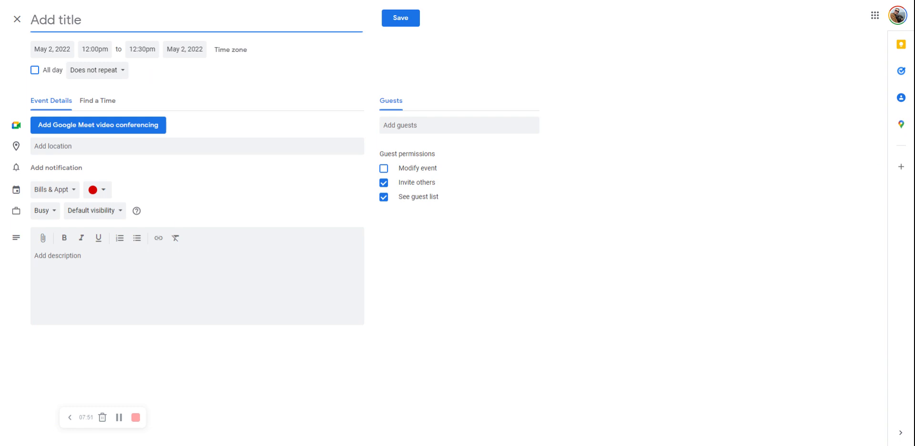
text(KP Duty)
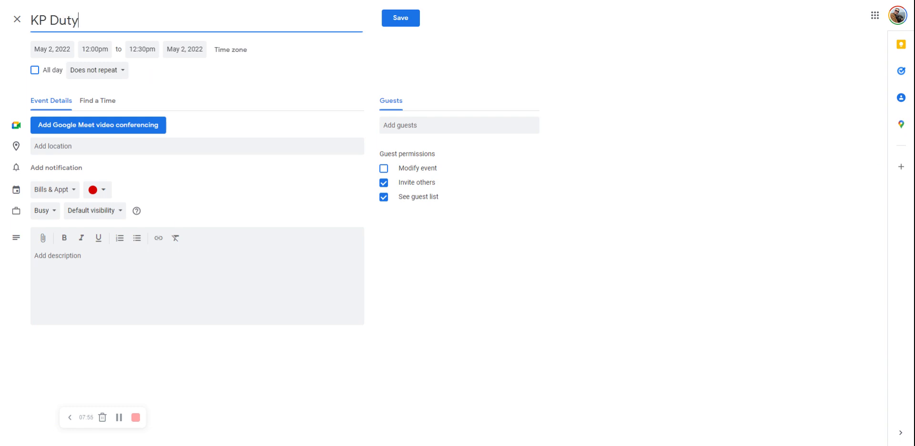
click(95, 50)
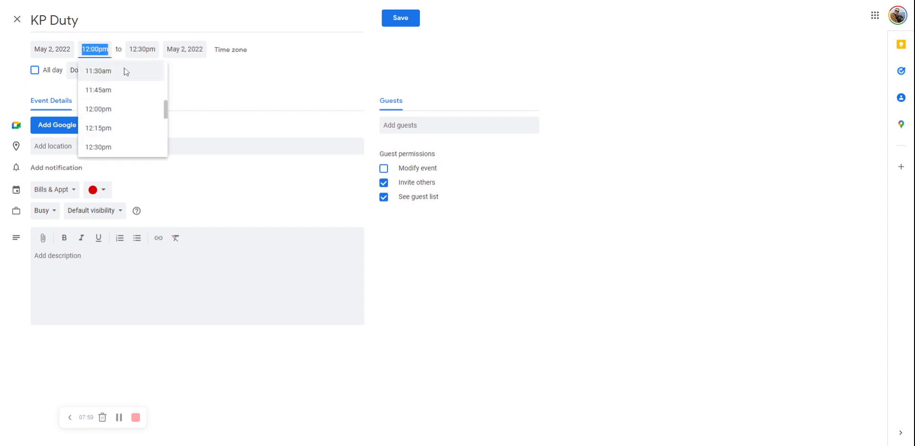
scroll(126, 74, up, 1)
click(122, 98)
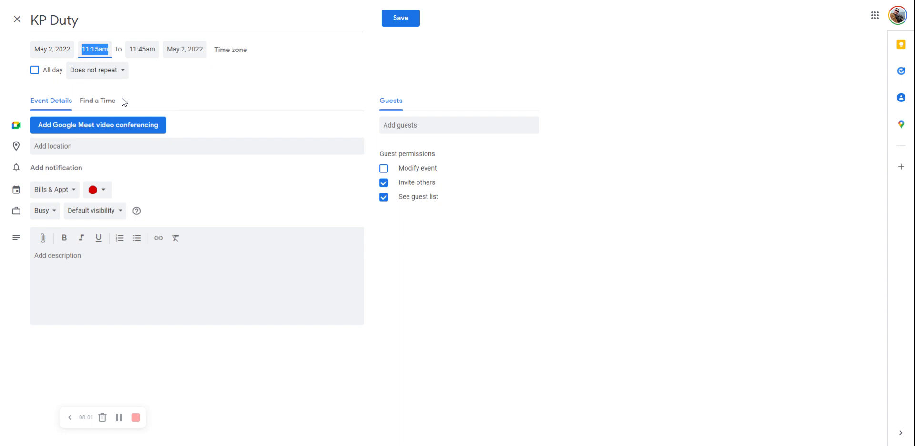
click(143, 50)
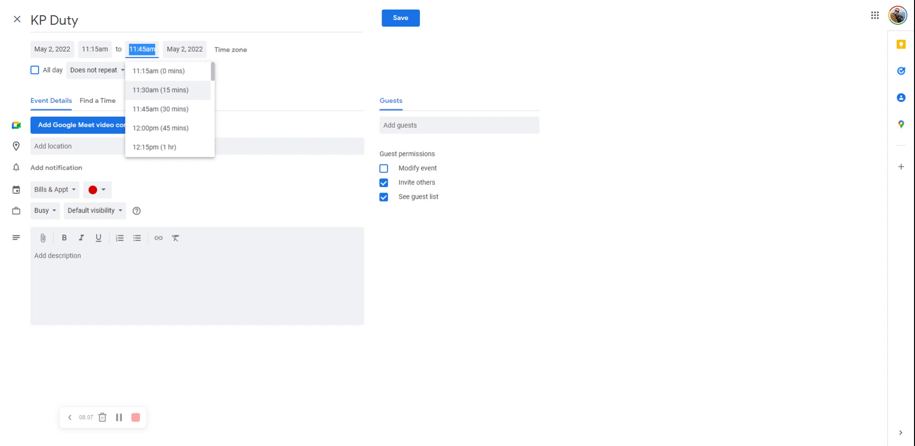
click(160, 90)
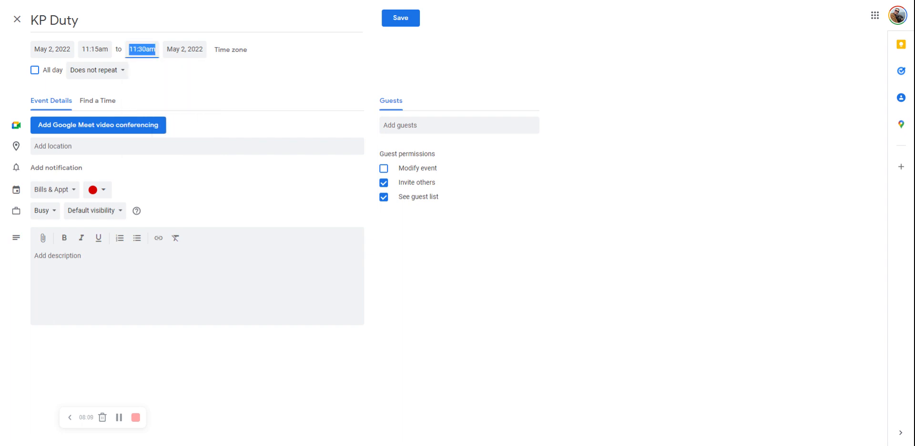
Give the KP Duty event a custom recurrence repeating every 1 week on all seven days, Sunday through Saturday
click(121, 72)
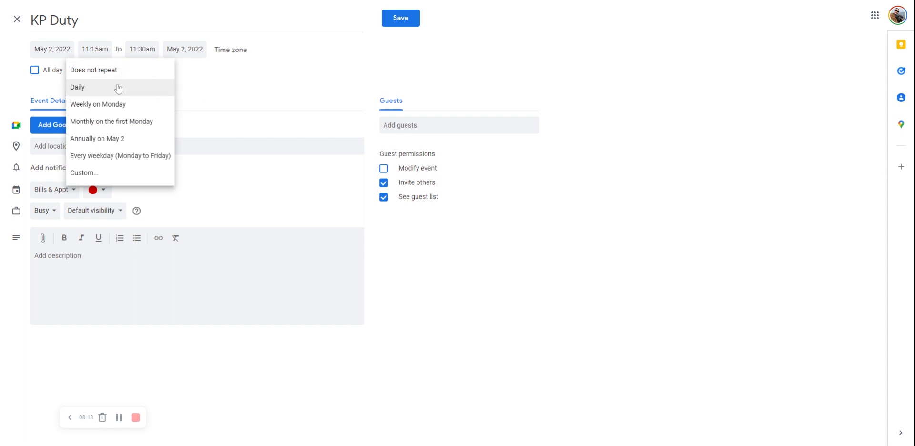
click(96, 174)
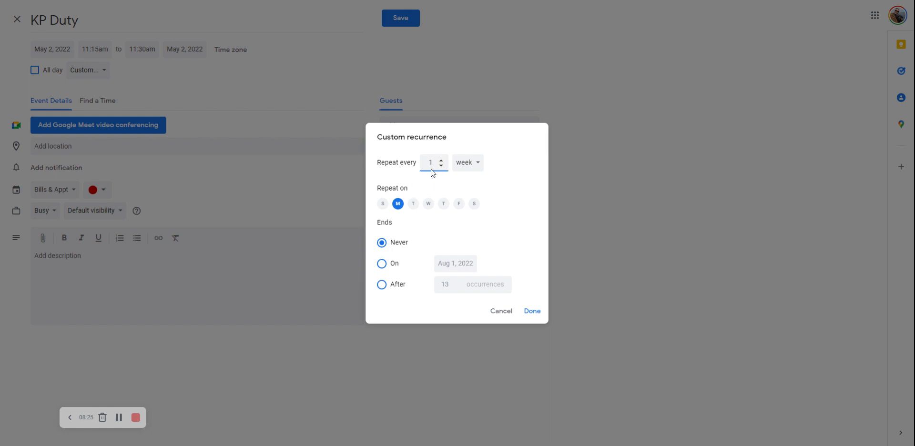
click(413, 207)
click(429, 207)
click(445, 207)
click(460, 206)
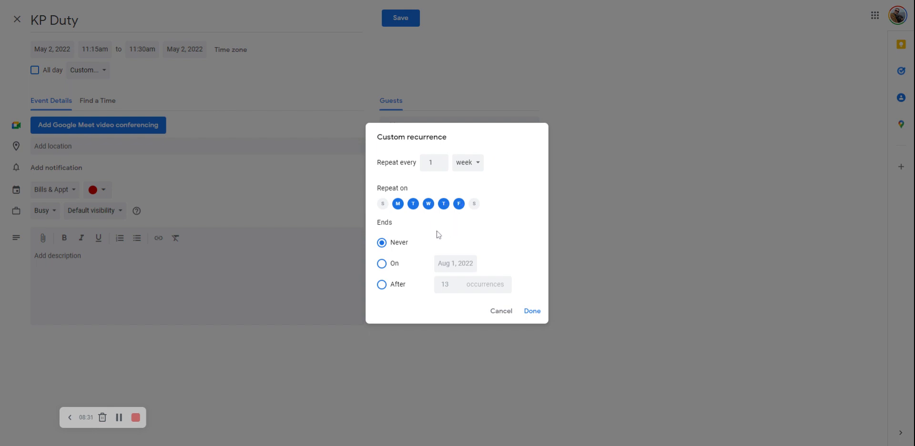
click(475, 205)
click(382, 204)
End the KP Duty recurrence after 7 occurrences and save the event
click(382, 266)
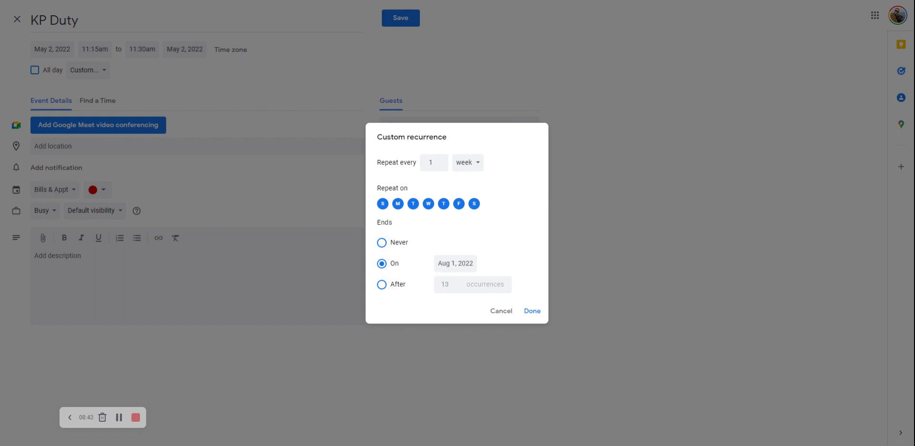
click(383, 287)
double_click(457, 288)
click(456, 288)
click(533, 312)
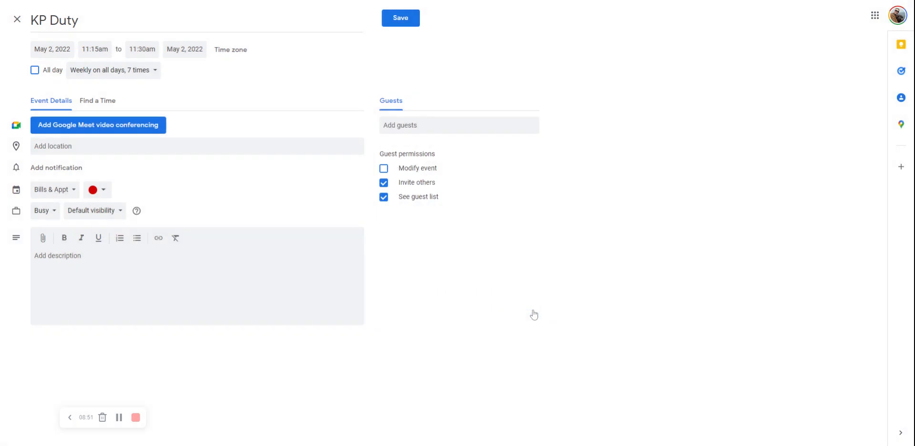
click(406, 21)
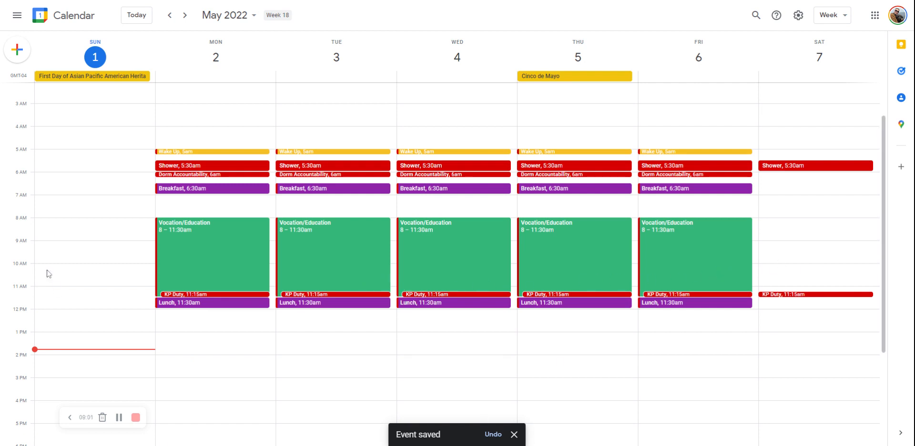
Extend the Monday, May 2 Lunch event to end at 12:30pm and save the change for all events in the series
double_click(170, 303)
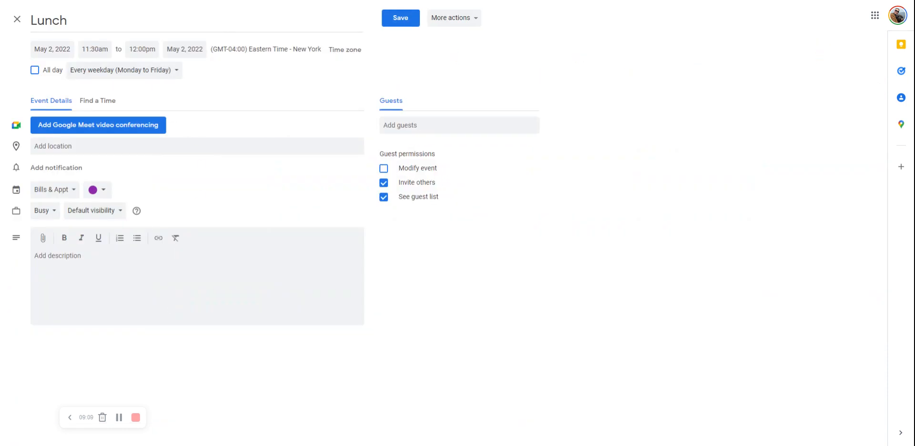
click(142, 49)
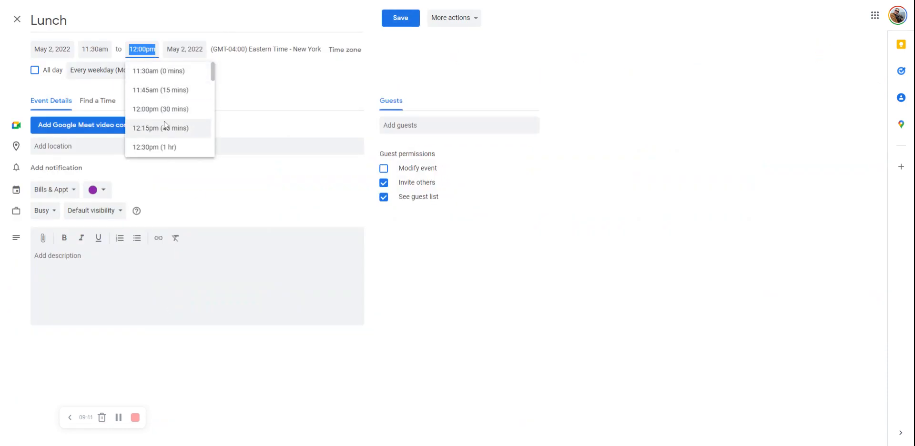
click(157, 147)
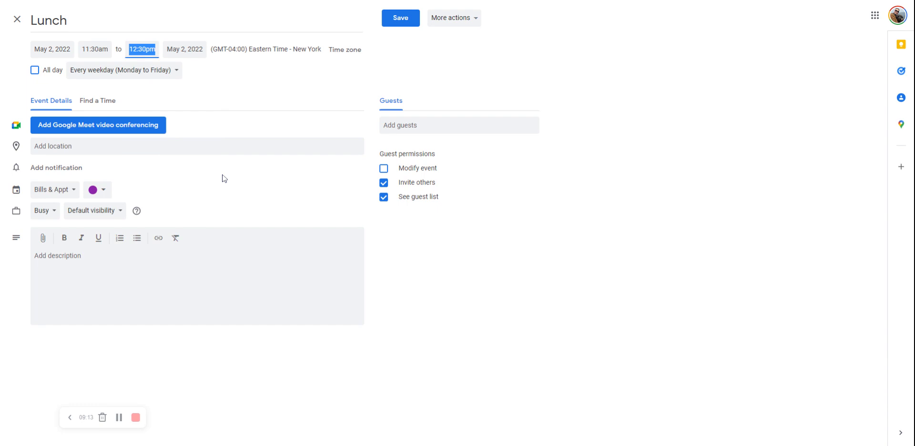
click(411, 19)
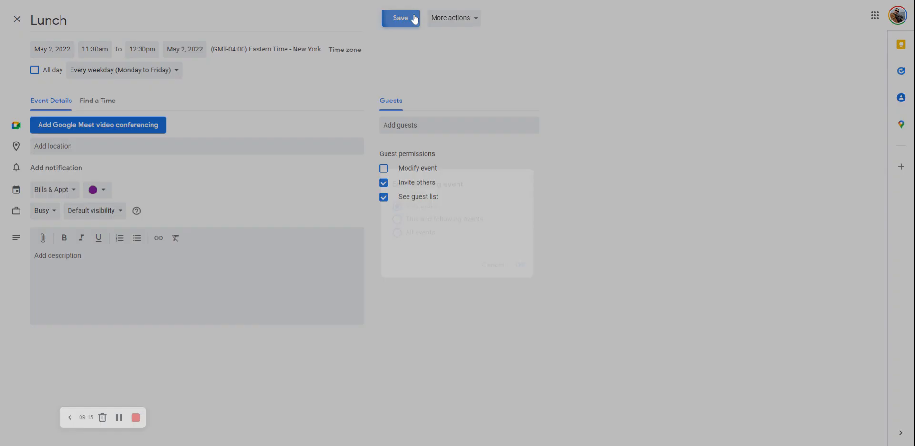
click(398, 233)
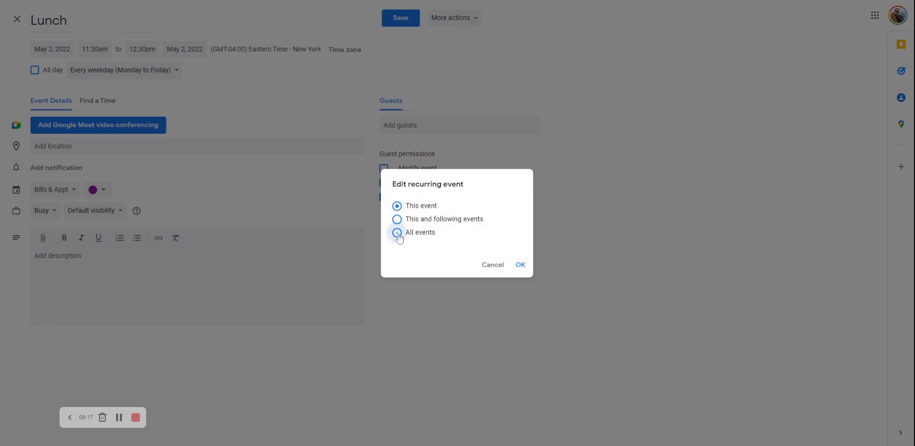
click(521, 267)
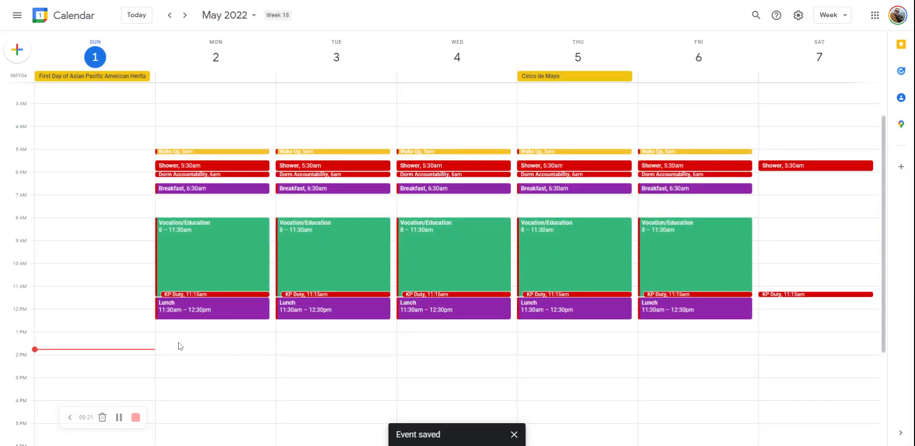
Start a second Vocation/Education event on Monday, May 2 from 12:30pm to 4:00pm, repeating every weekday (Monday to Friday)
double_click(158, 326)
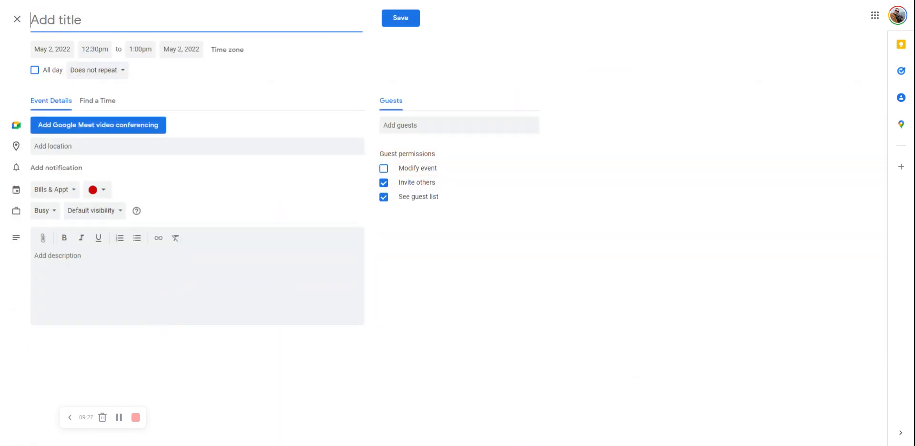
text(Vocation/Education)
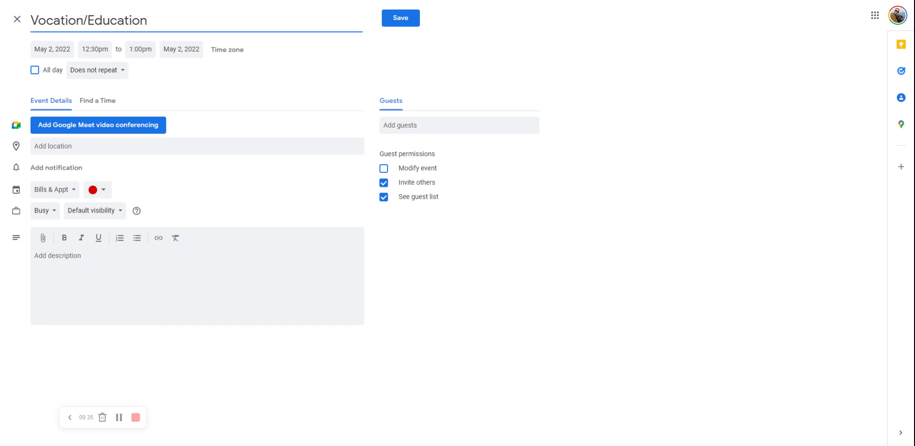
click(140, 50)
scroll(169, 110, down, 3)
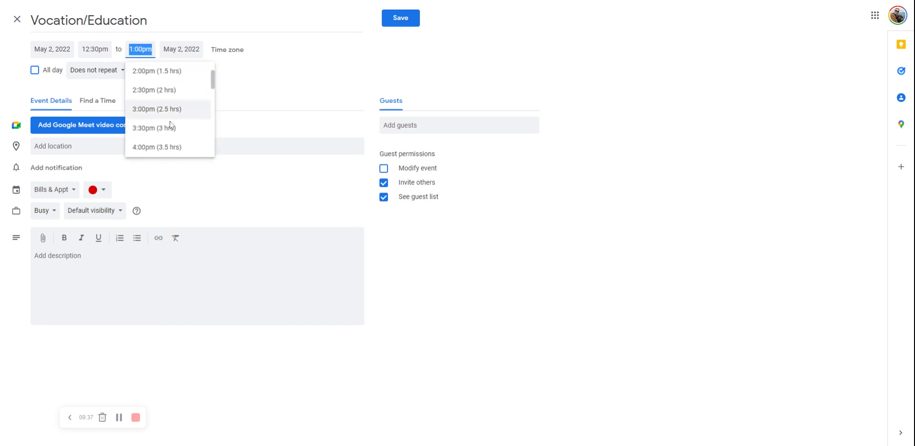
click(158, 147)
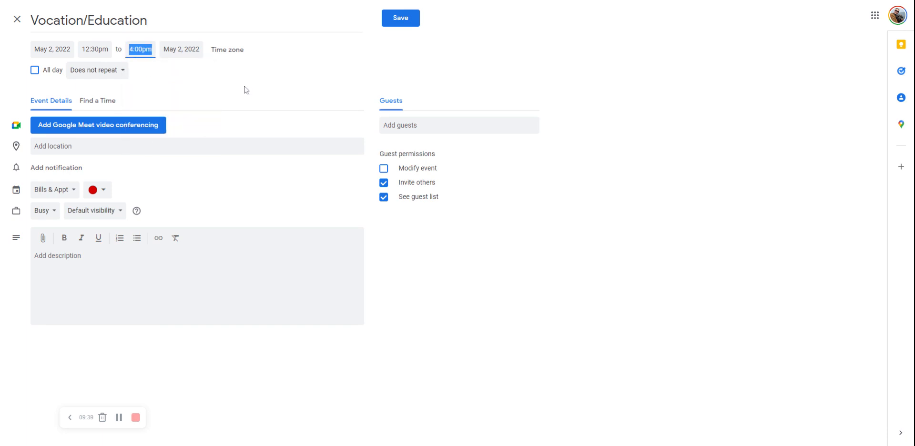
click(119, 74)
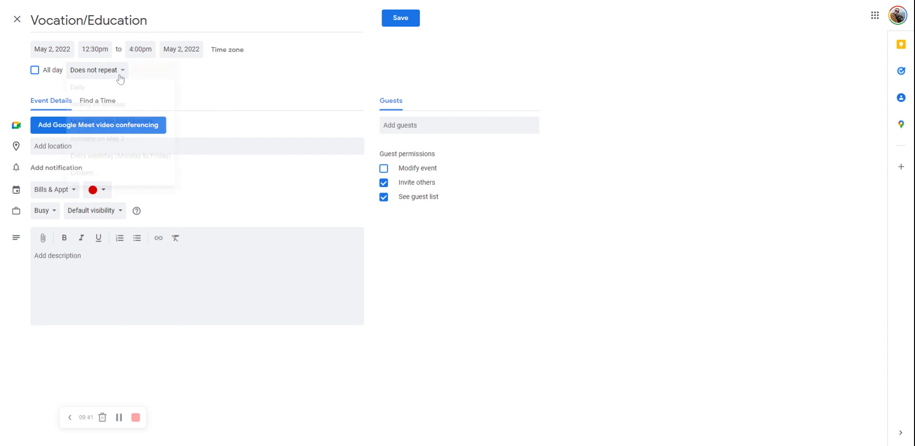
click(130, 160)
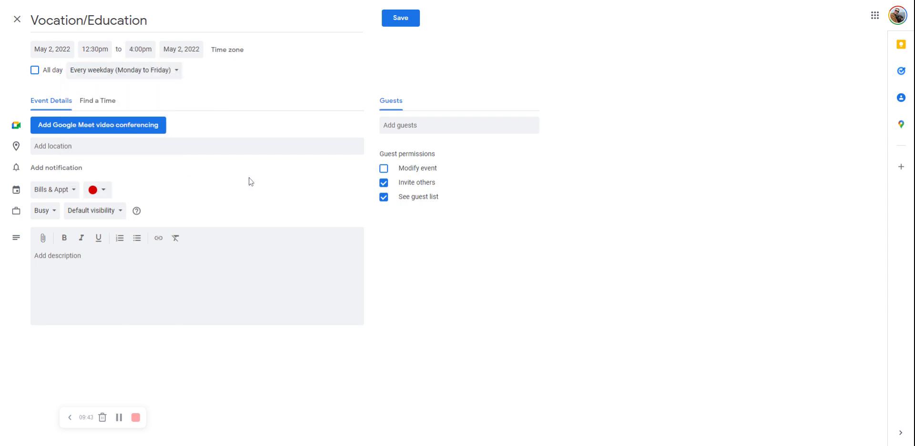
Choose light green as the color of the afternoon Vocation/Education event and save it
click(107, 191)
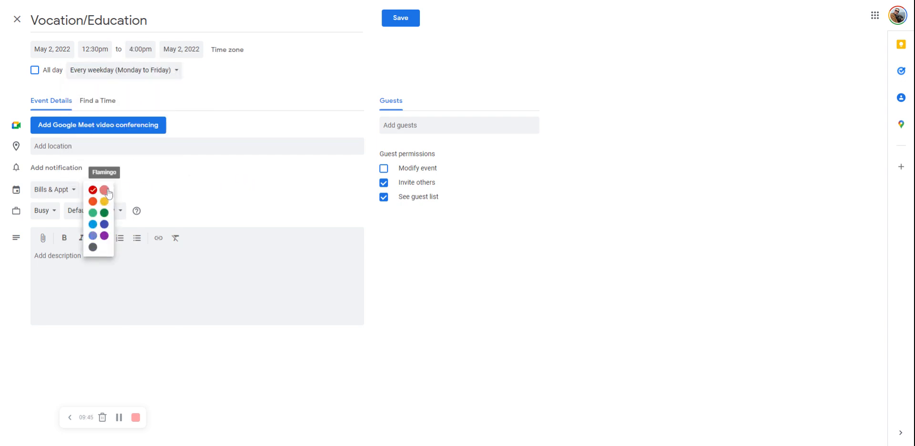
click(93, 212)
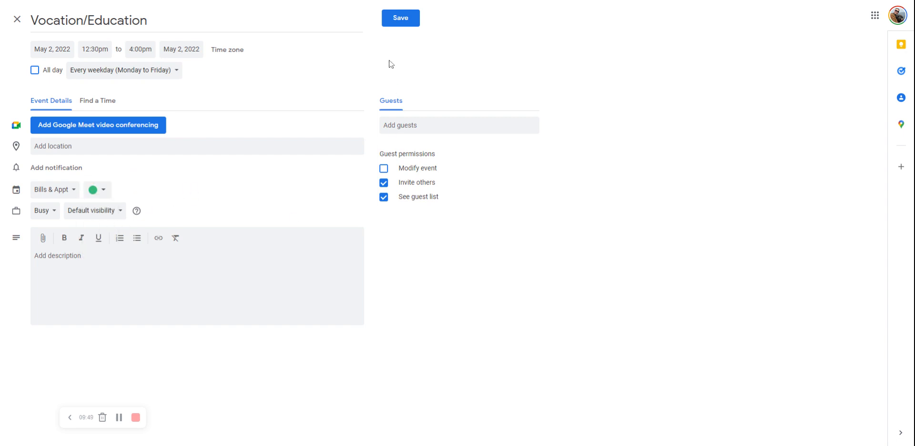
click(413, 23)
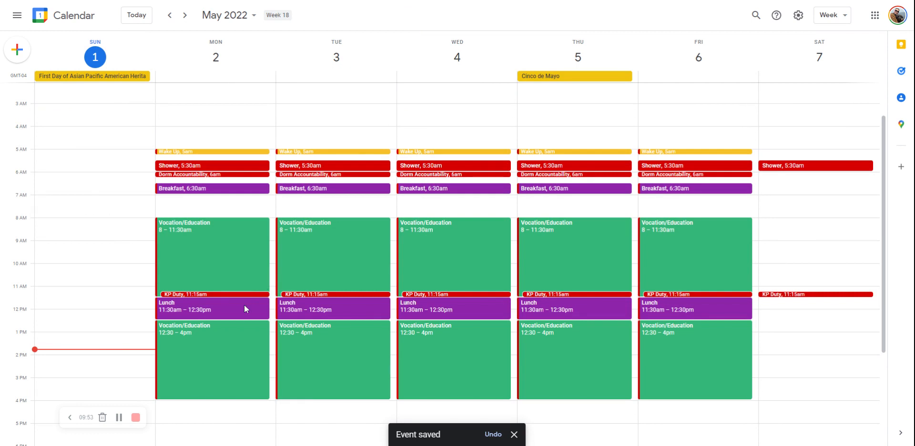
Start a Dorm Meeting event on Monday, May 2 from 4:10pm to 4:20pm, repeating every weekday (Monday to Friday)
scroll(240, 315, down, 3)
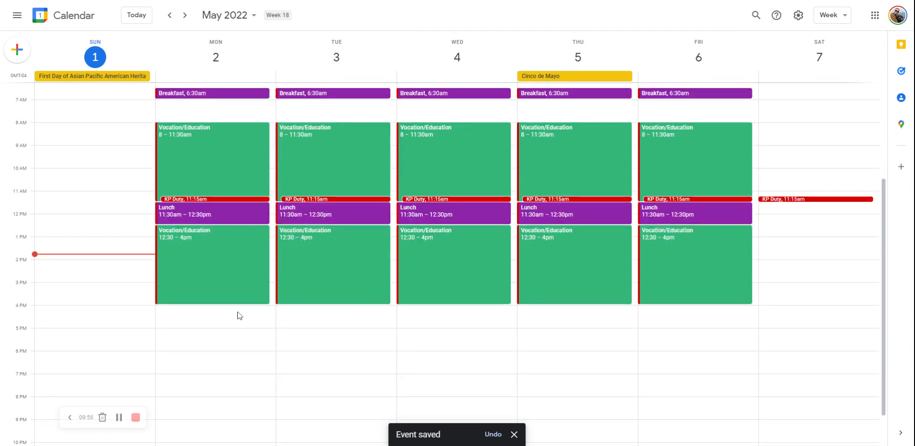
click(167, 311)
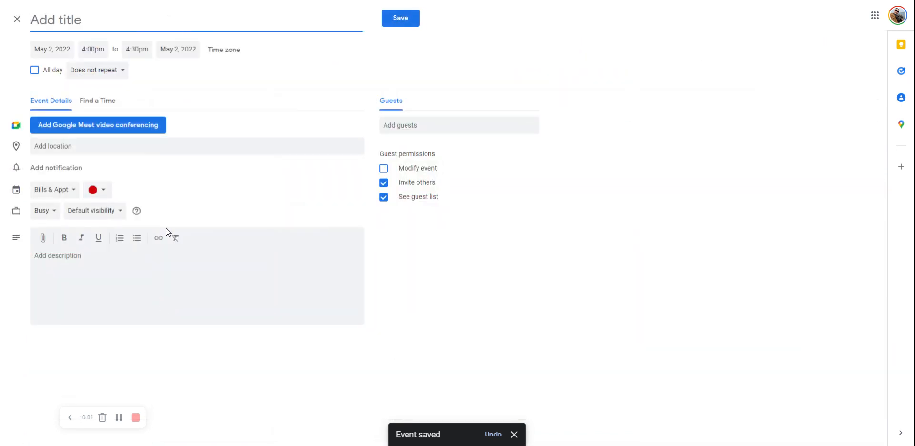
text(Dorm Meeting)
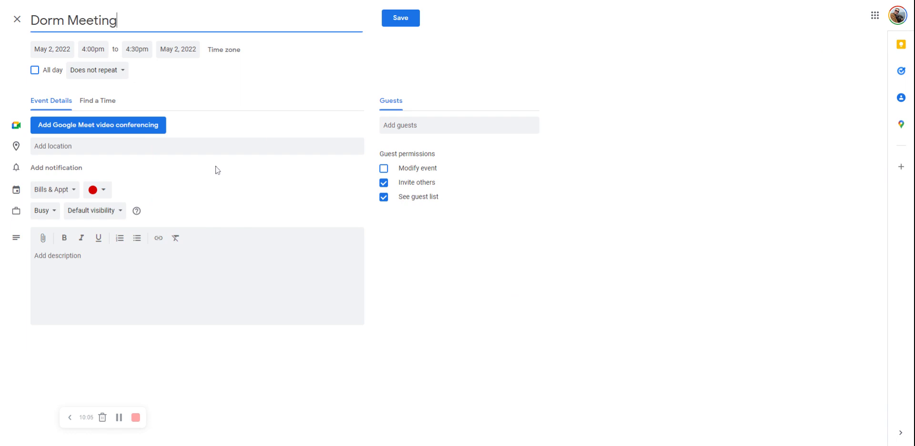
click(94, 50)
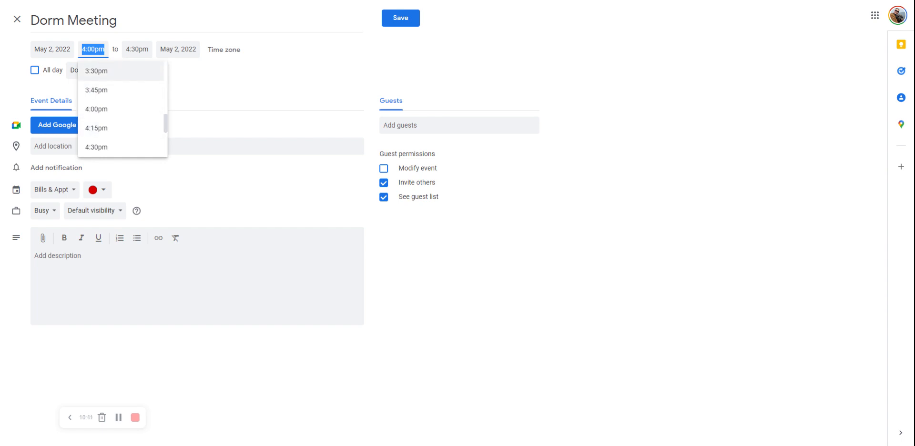
text(4)
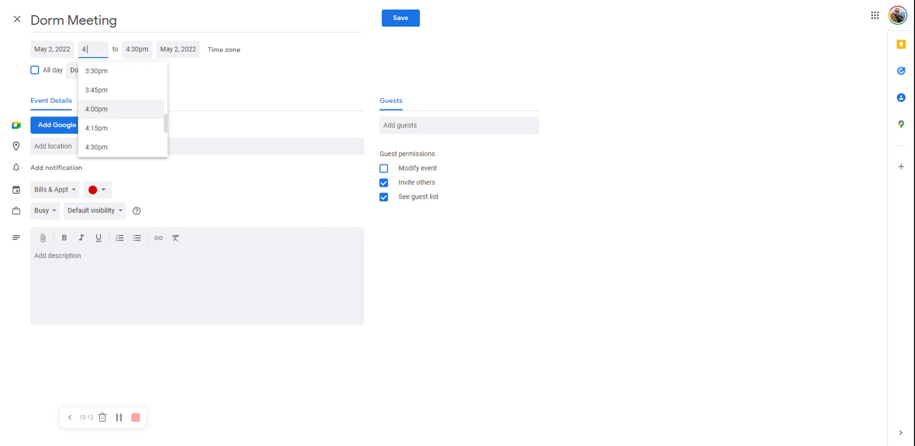
text(:10)
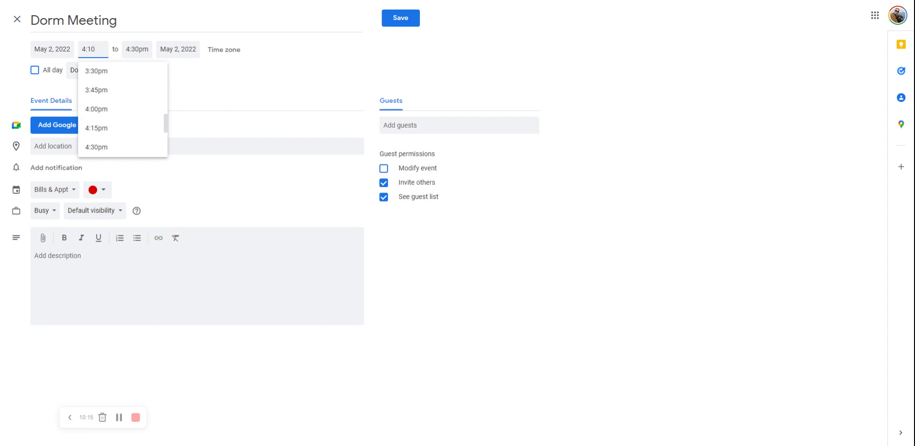
key(Tab)
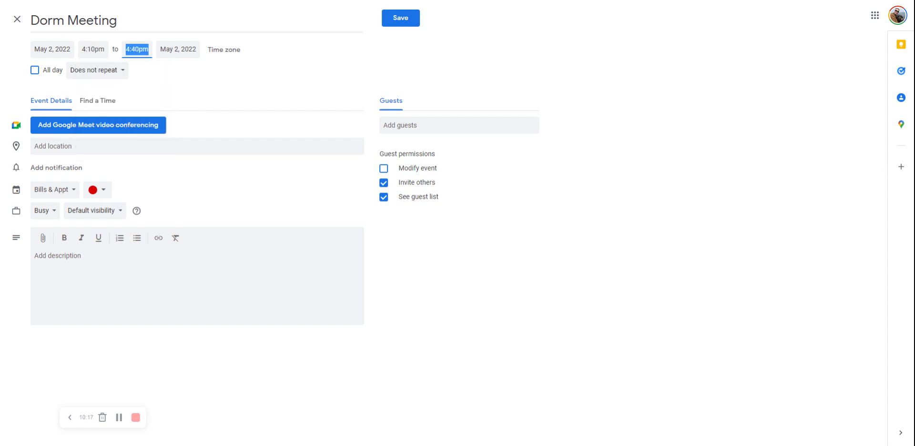
text(4)
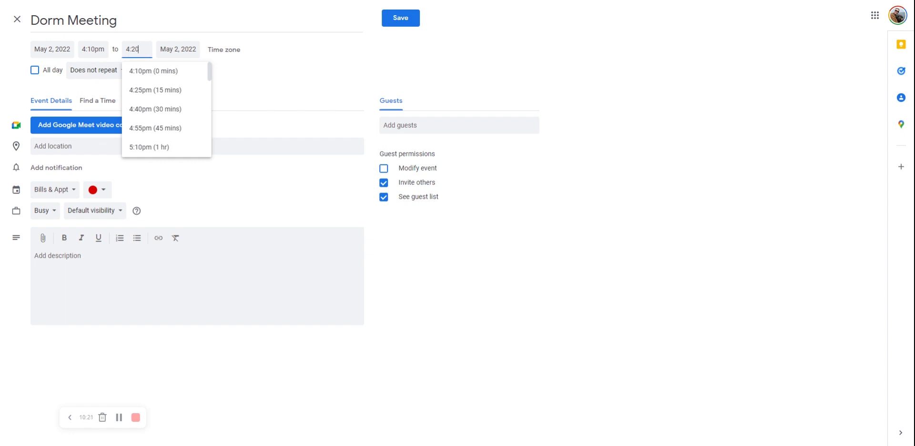
key(Tab)
click(108, 70)
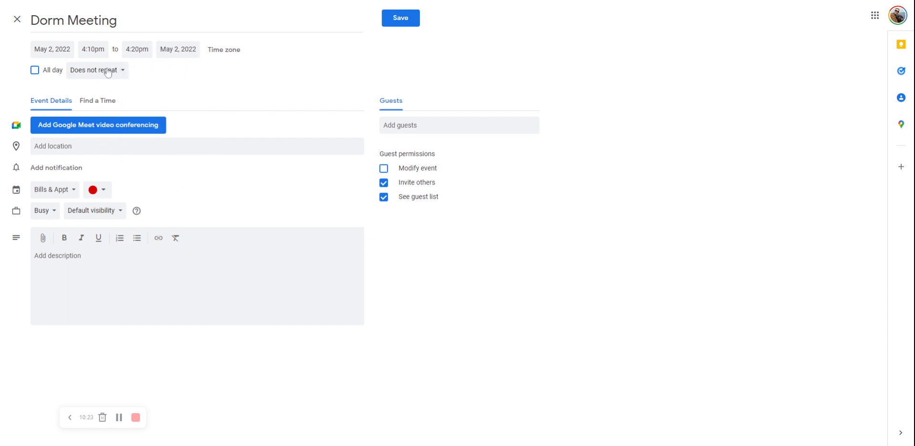
click(109, 154)
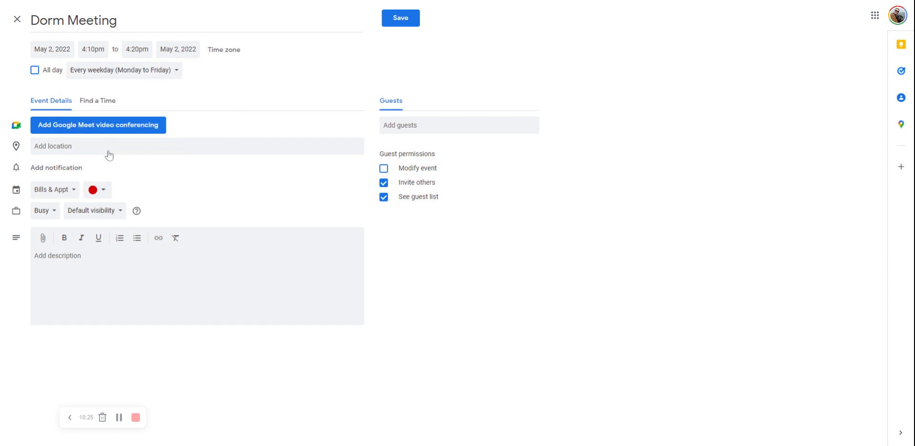
Add a 5-minute notification to the Dorm Meeting event, try Flamingo before settling on Tomato as its color, and save it
click(73, 168)
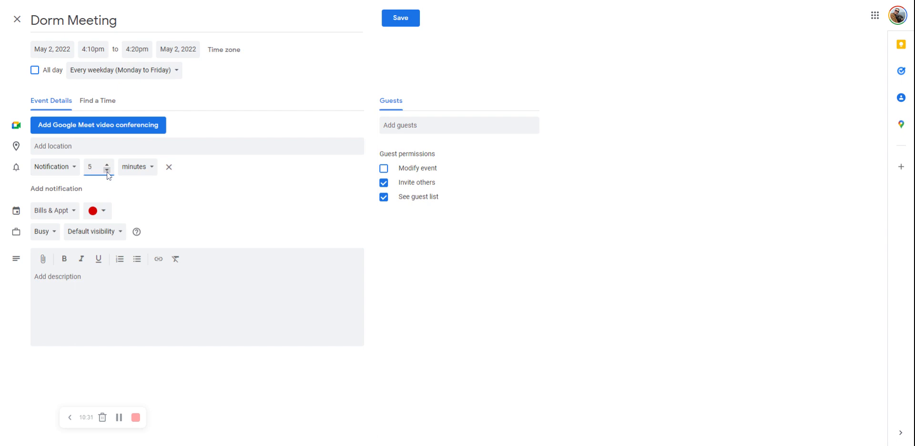
click(104, 211)
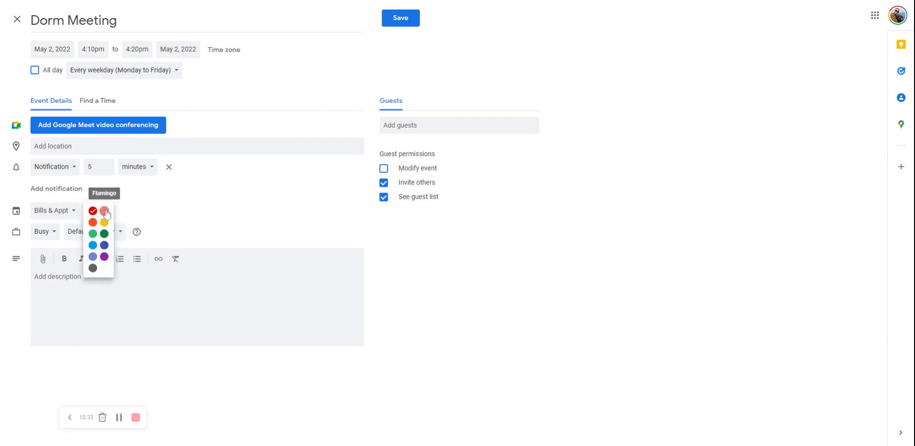
click(104, 211)
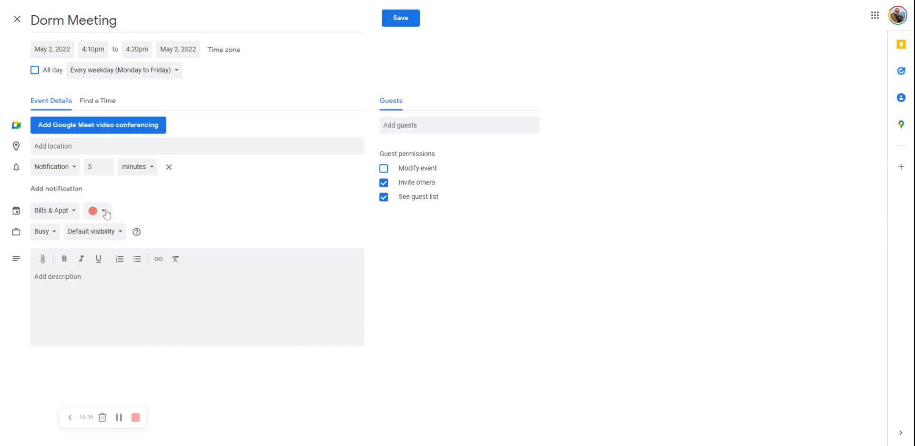
click(104, 215)
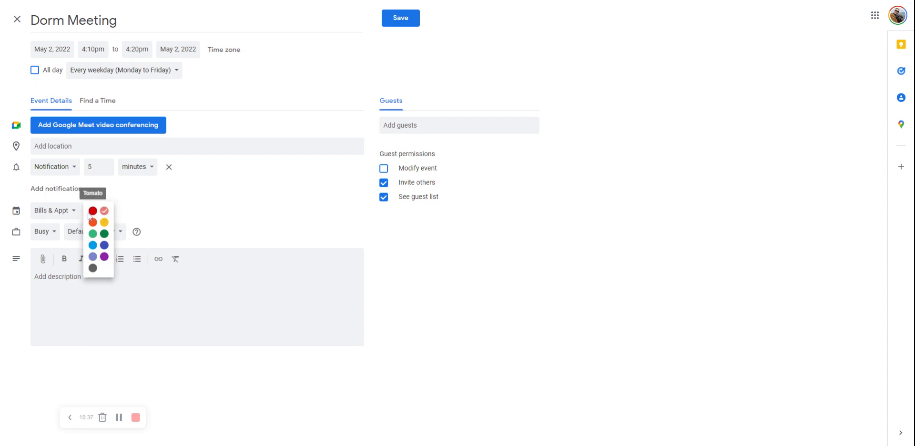
click(93, 211)
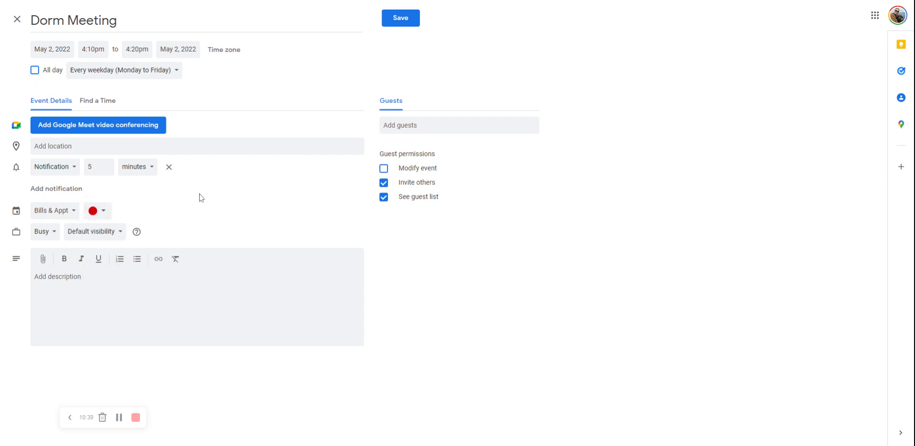
click(413, 19)
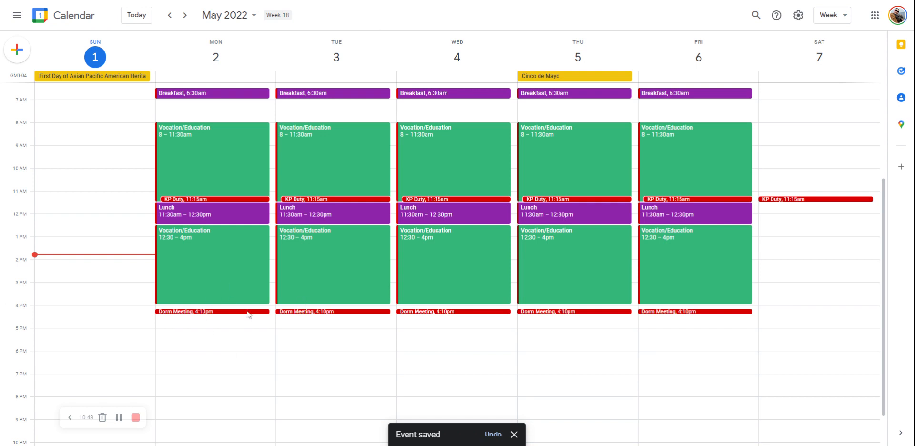
Review the recurring events in the following two weeks, May 8–14 and May 15–21, and return to the week of May 1
scroll(248, 315, up, 2)
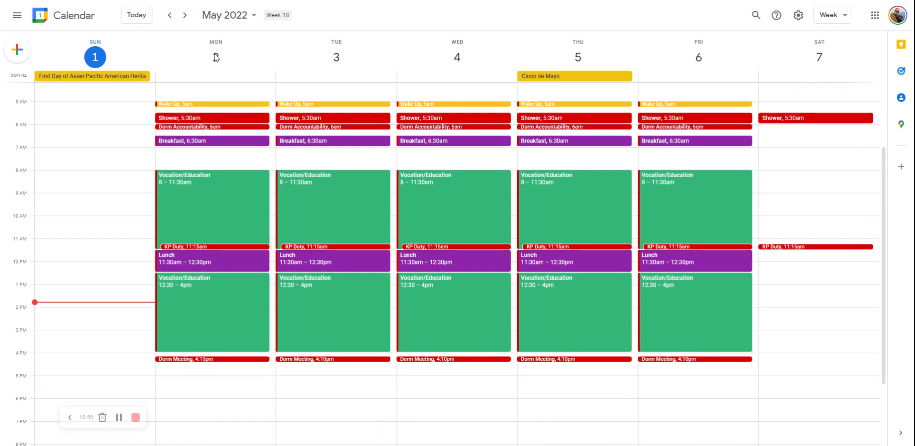
click(185, 16)
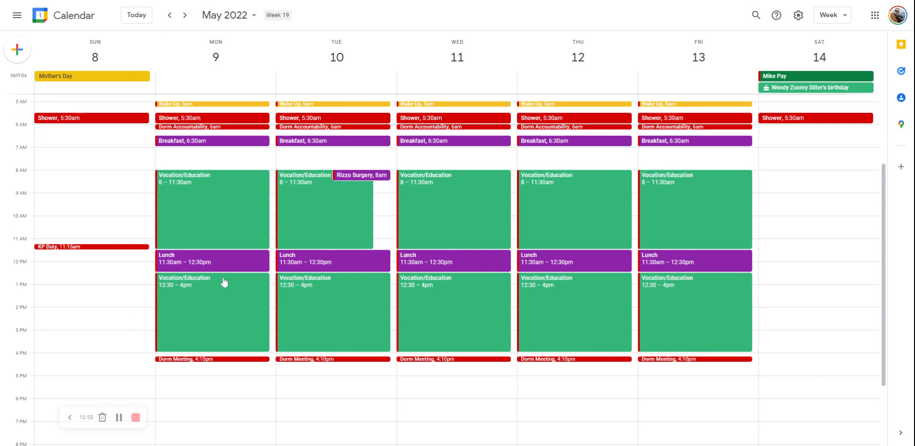
click(184, 15)
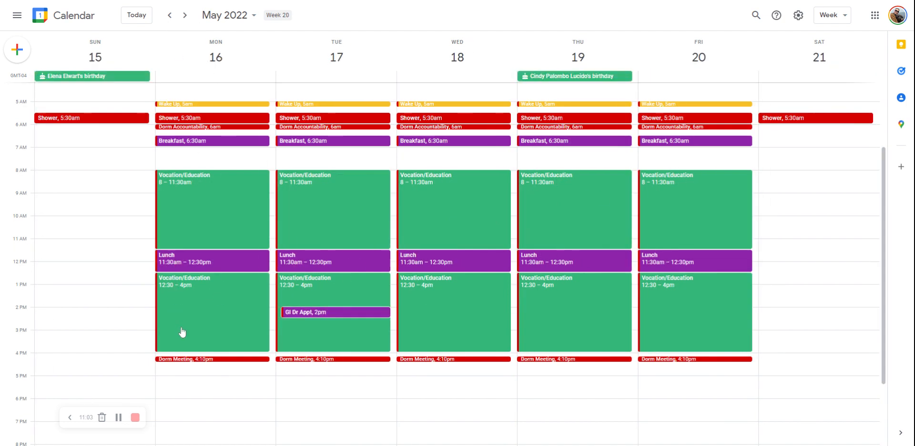
click(169, 16)
click(171, 16)
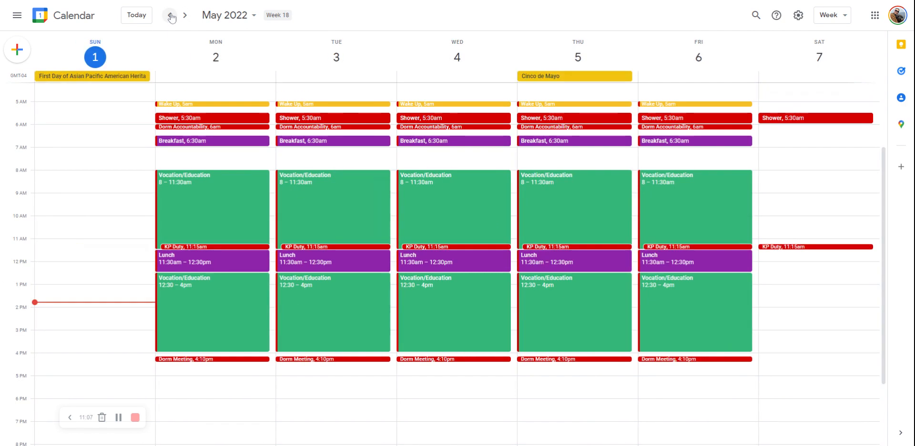